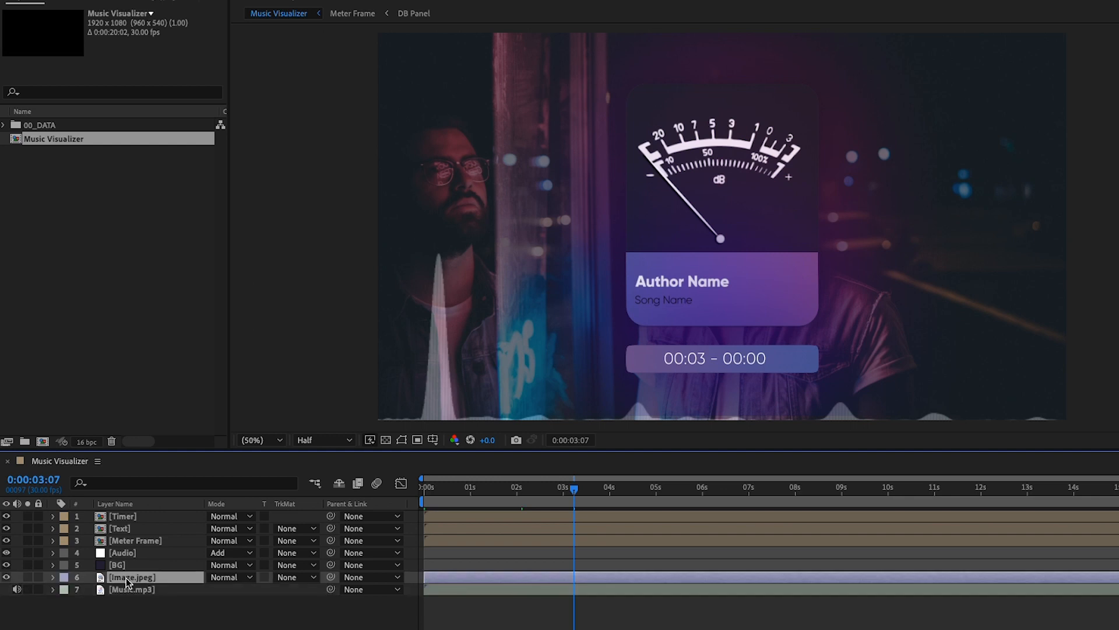
Review the composition's layers from Image.jpeg up to Timer, toggling the Timer layer's visibility off and back on
{"action": "left_click", "coordinate": [118, 566]}
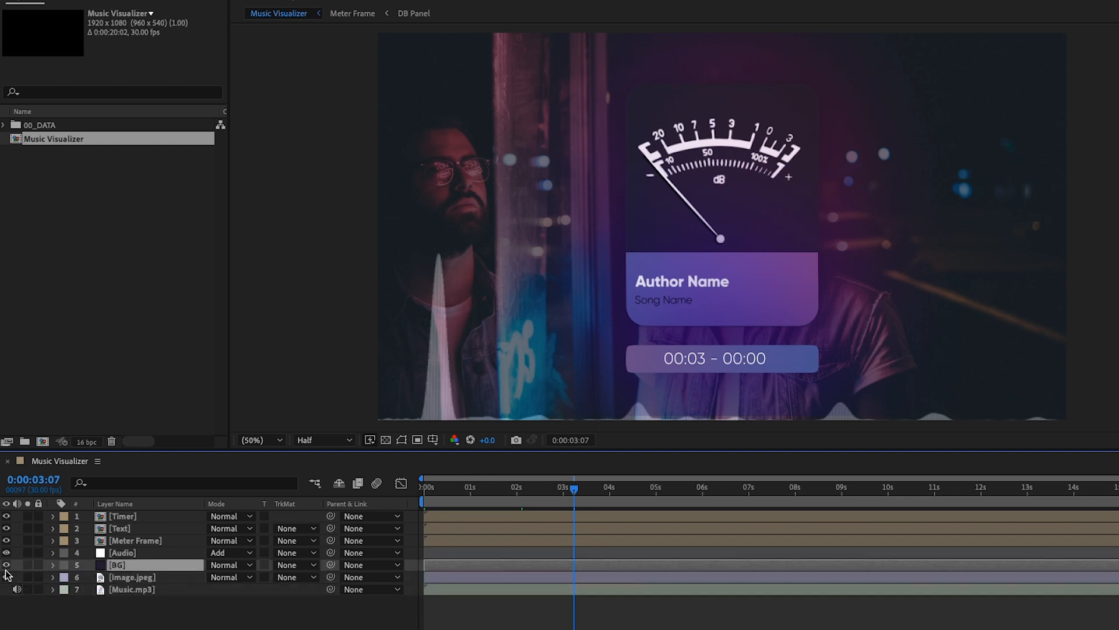
{"action": "left_click", "coordinate": [124, 554]}
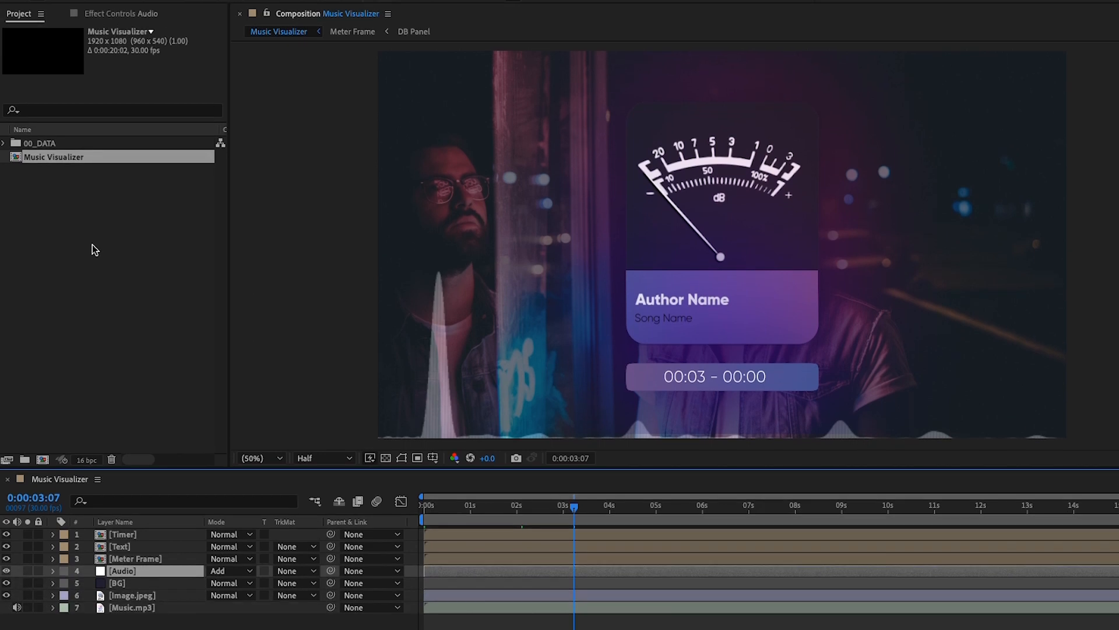
{"action": "left_click", "coordinate": [131, 21]}
{"action": "left_click", "coordinate": [122, 563]}
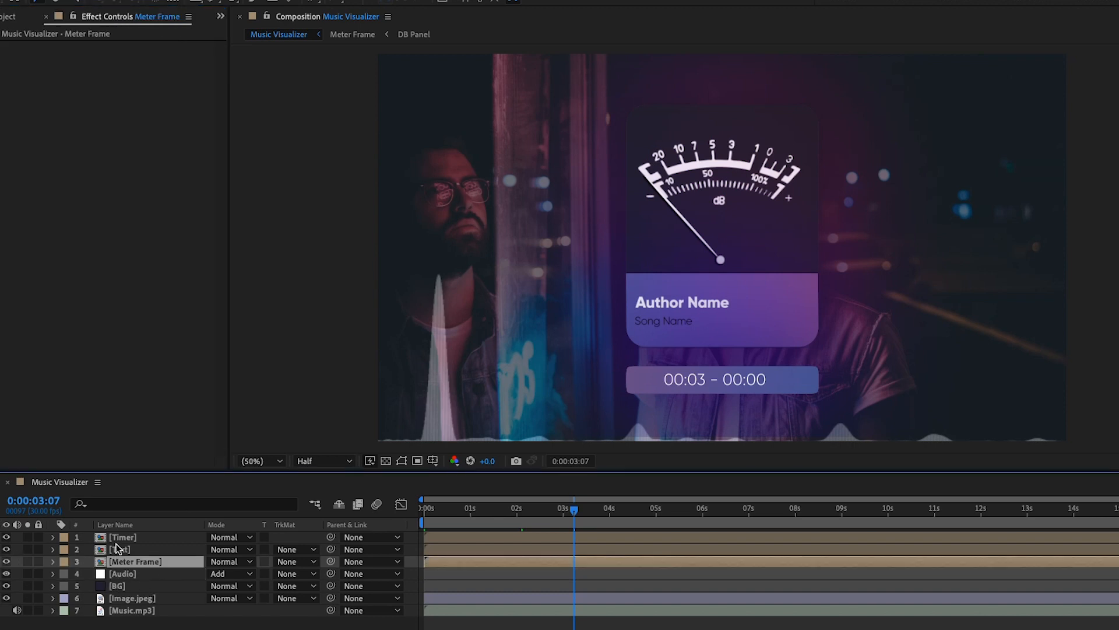
{"action": "left_click", "coordinate": [119, 549]}
{"action": "left_click", "coordinate": [109, 538]}
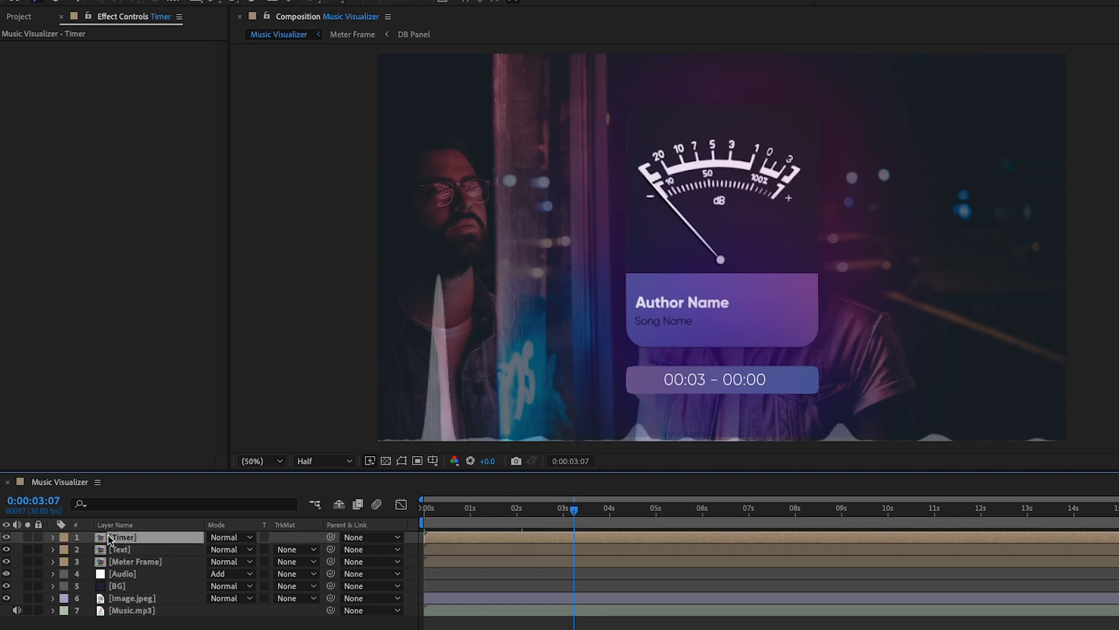
{"action": "left_click", "coordinate": [6, 537]}
{"action": "left_click", "coordinate": [6, 536]}
{"action": "left_click", "coordinate": [618, 625]}
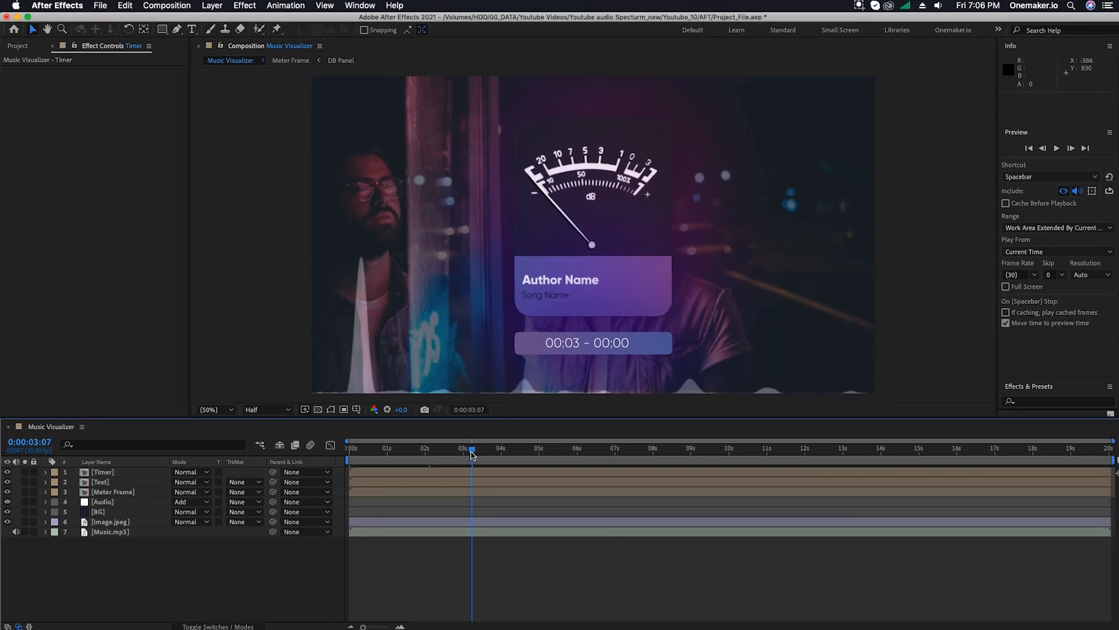
Preview the composition from the start and look over the Audio layer's Audio Spectrum and Drop Shadow settings
{"action": "left_click_drag", "start_coordinate": [471, 452], "coordinate": [335, 474]}
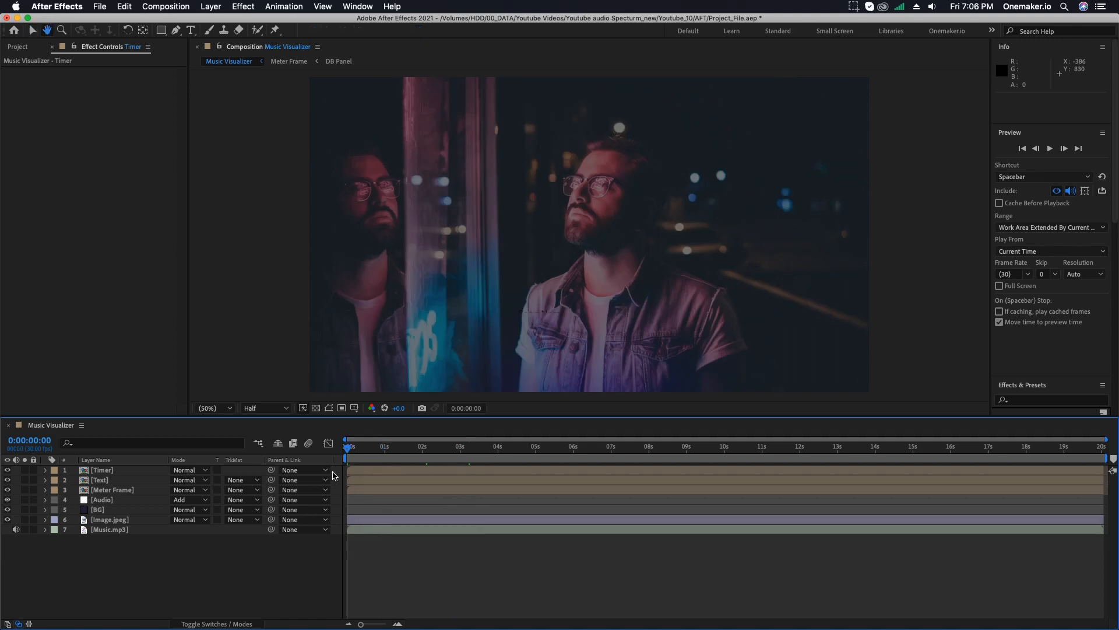
{"action": "key", "text": "space"}
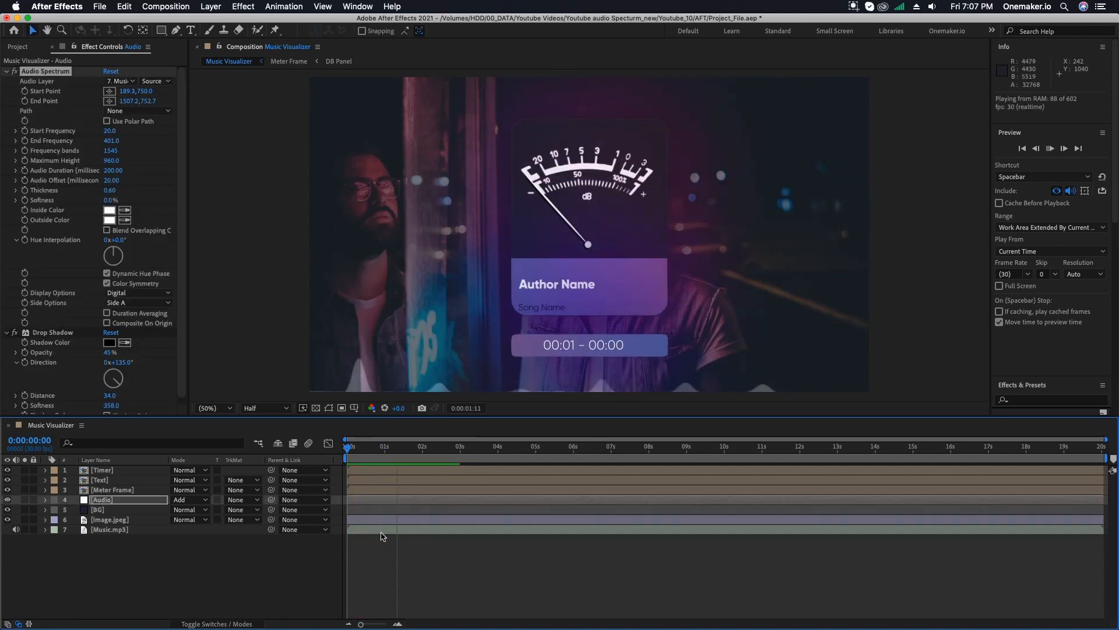
{"action": "key", "text": "space"}
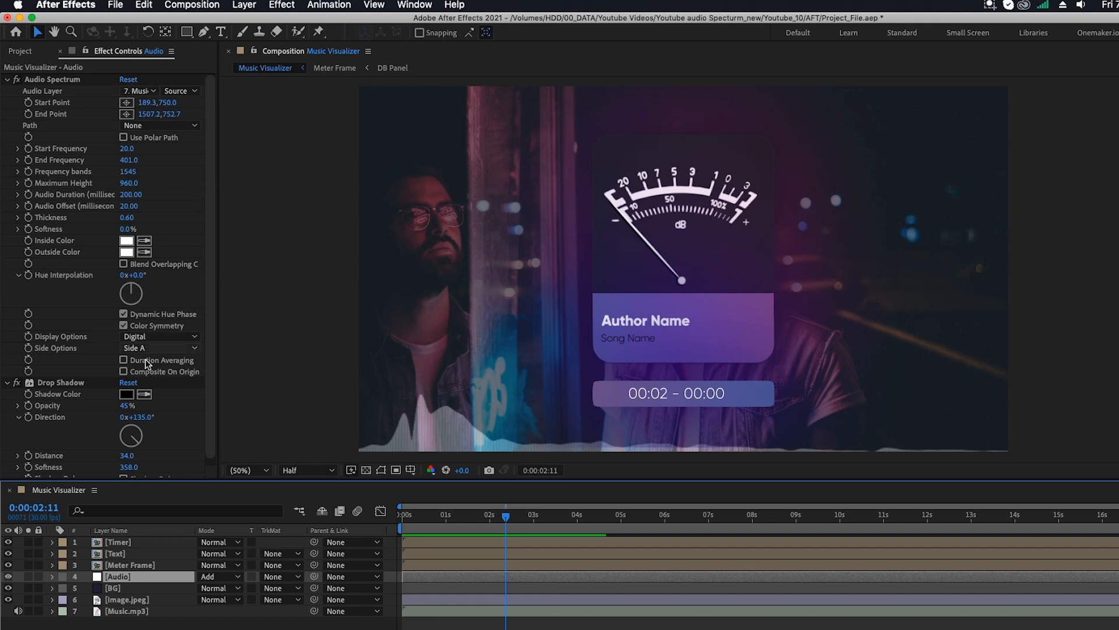
{"action": "scroll", "coordinate": [188, 391], "scroll_direction": "down", "scroll_amount": 1}
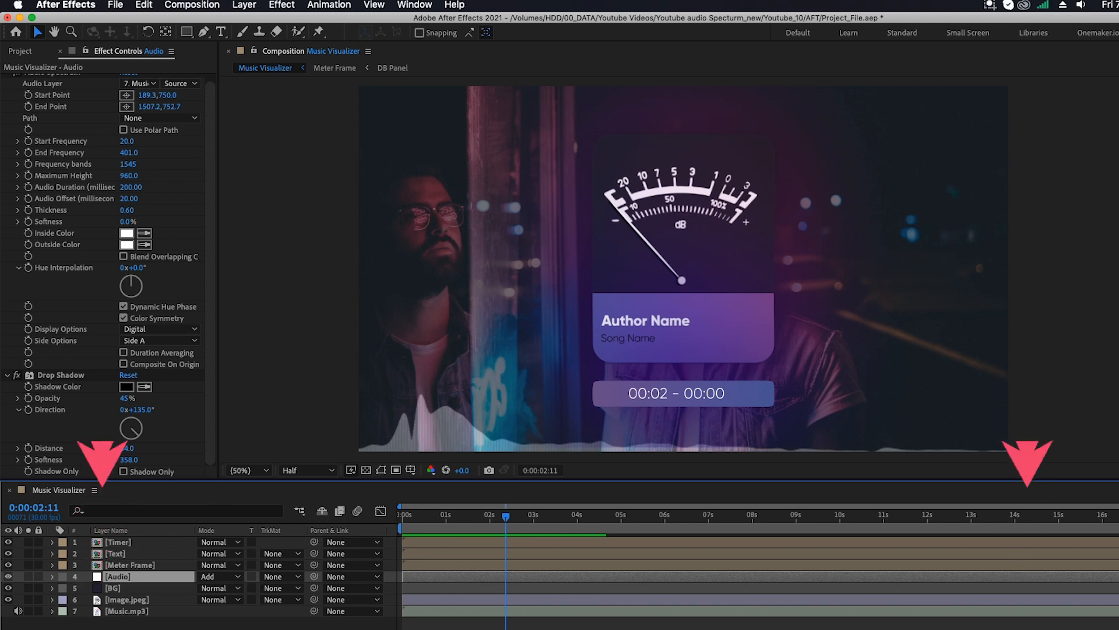
Convert the Music.mp3 layer's audio to keyframes with the Keyframe Assistant
{"action": "left_click", "coordinate": [128, 612]}
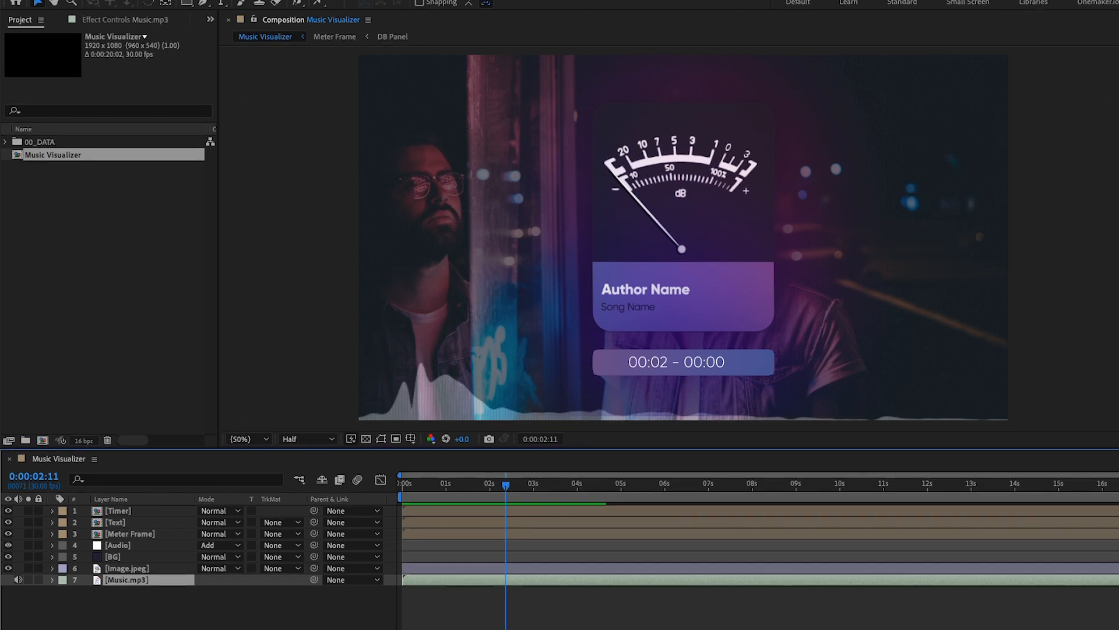
{"action": "left_click", "coordinate": [133, 599]}
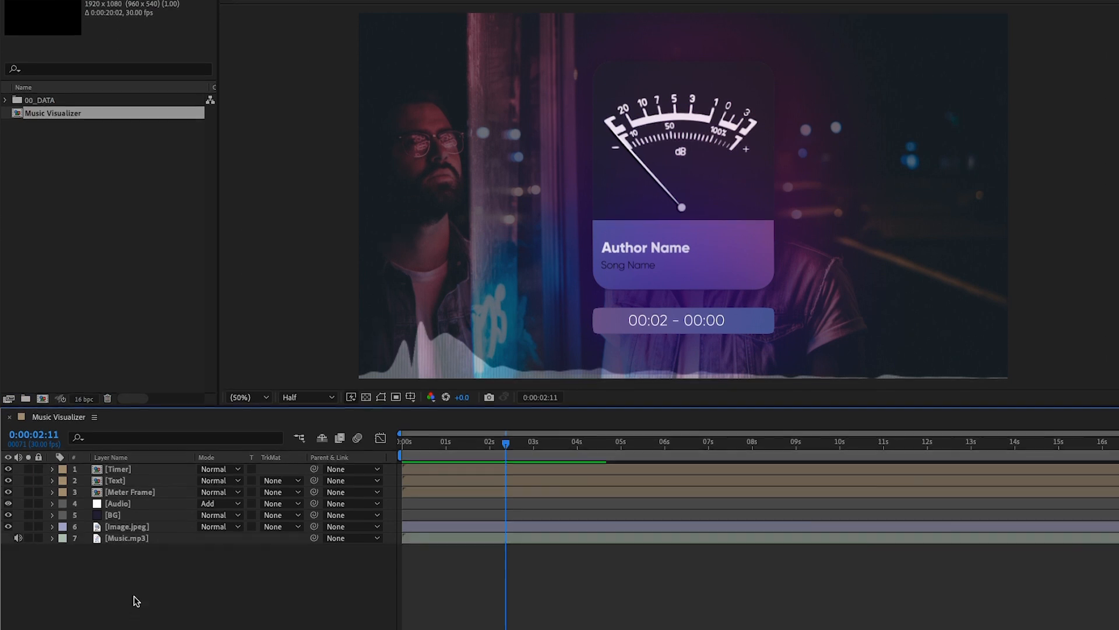
{"action": "left_click", "coordinate": [123, 515]}
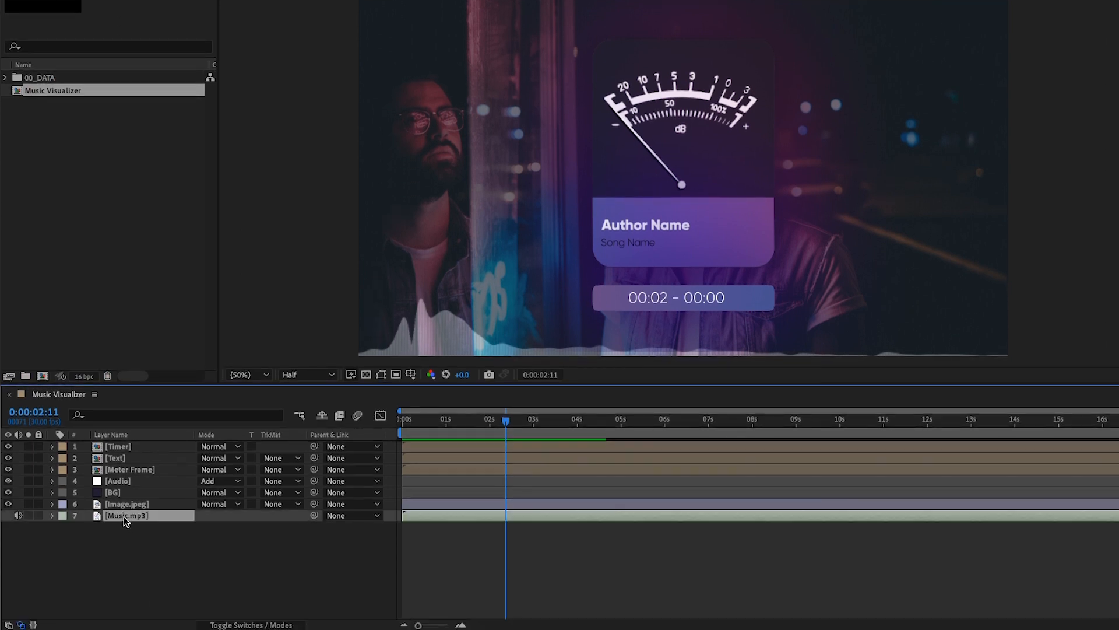
{"action": "right_click", "coordinate": [124, 516]}
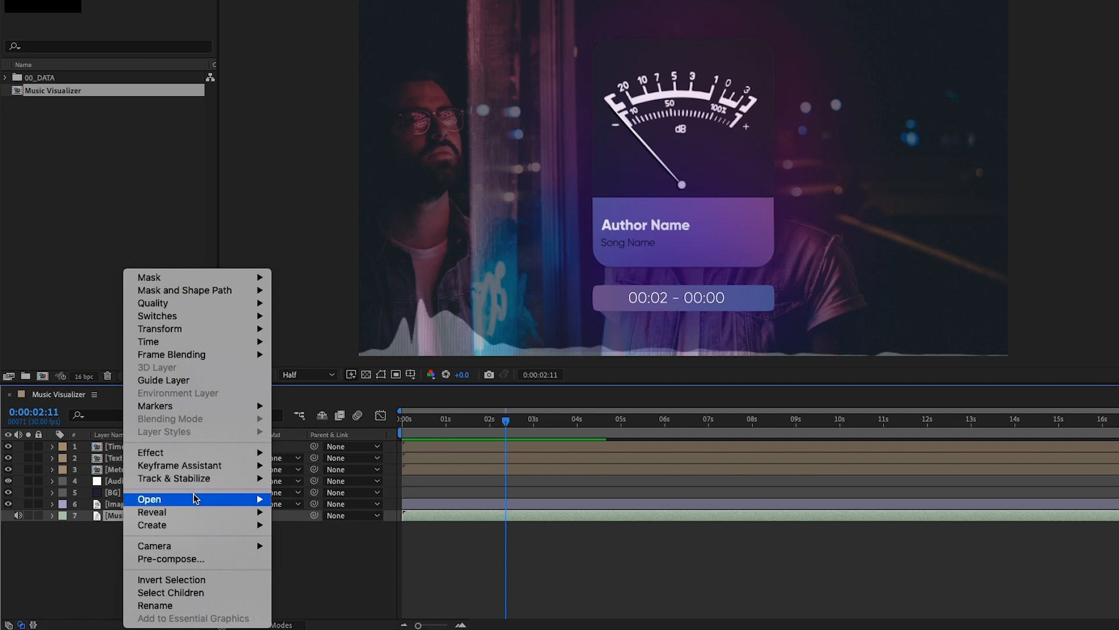
{"action": "mouse_move", "coordinate": [204, 467]}
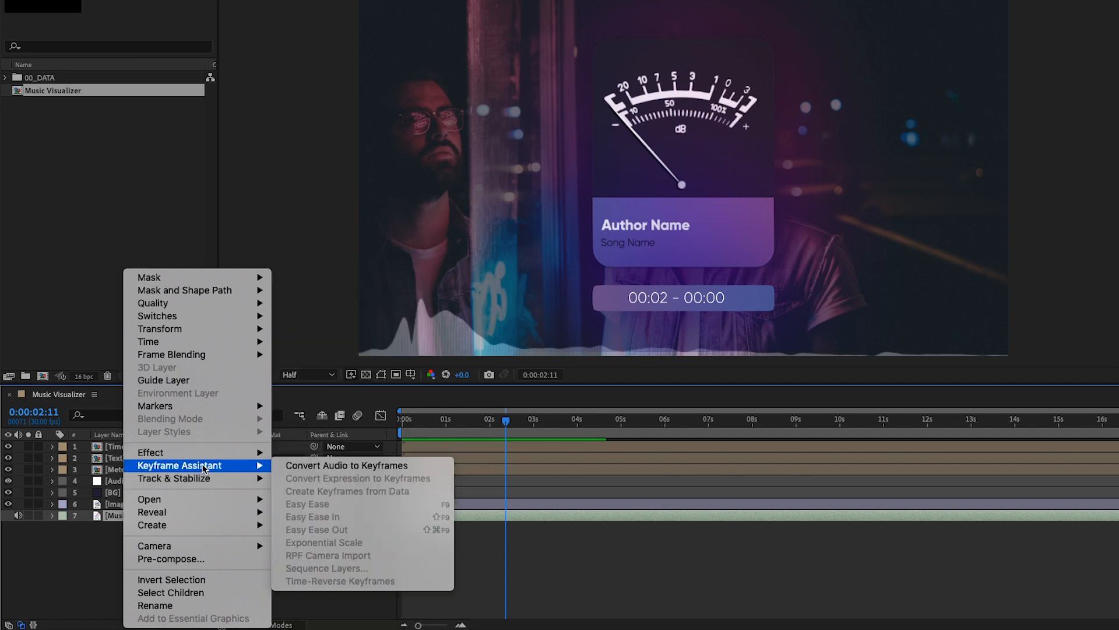
{"action": "left_click", "coordinate": [294, 465]}
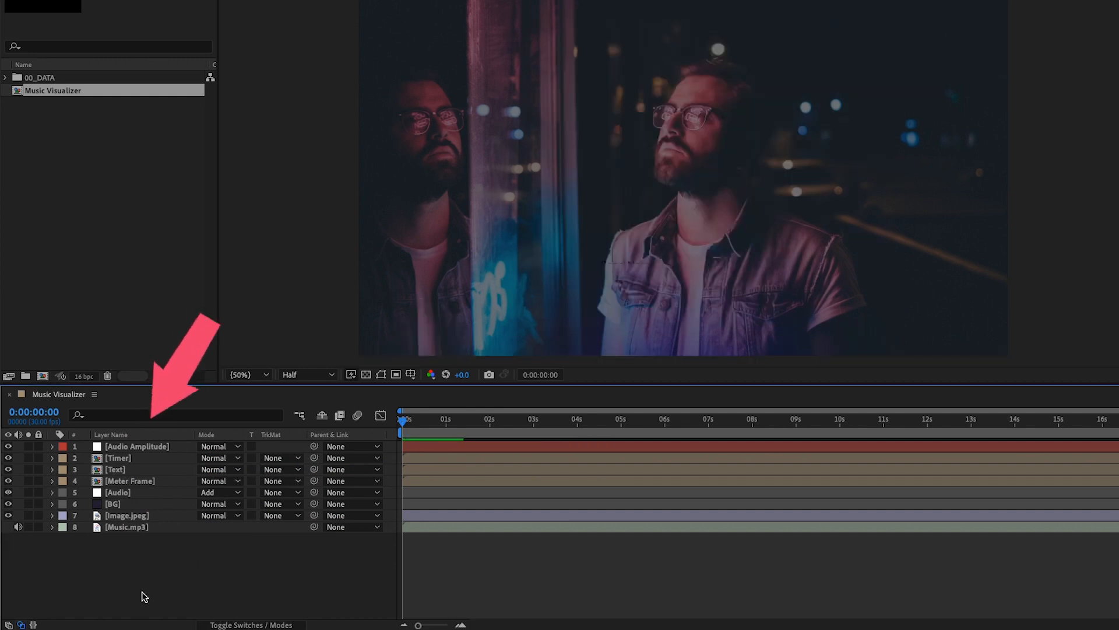
Reveal the Audio Amplitude layer's keyframed properties and delete its Left Channel and Right Channel effects, keeping Both Channels
{"action": "left_click", "coordinate": [114, 451]}
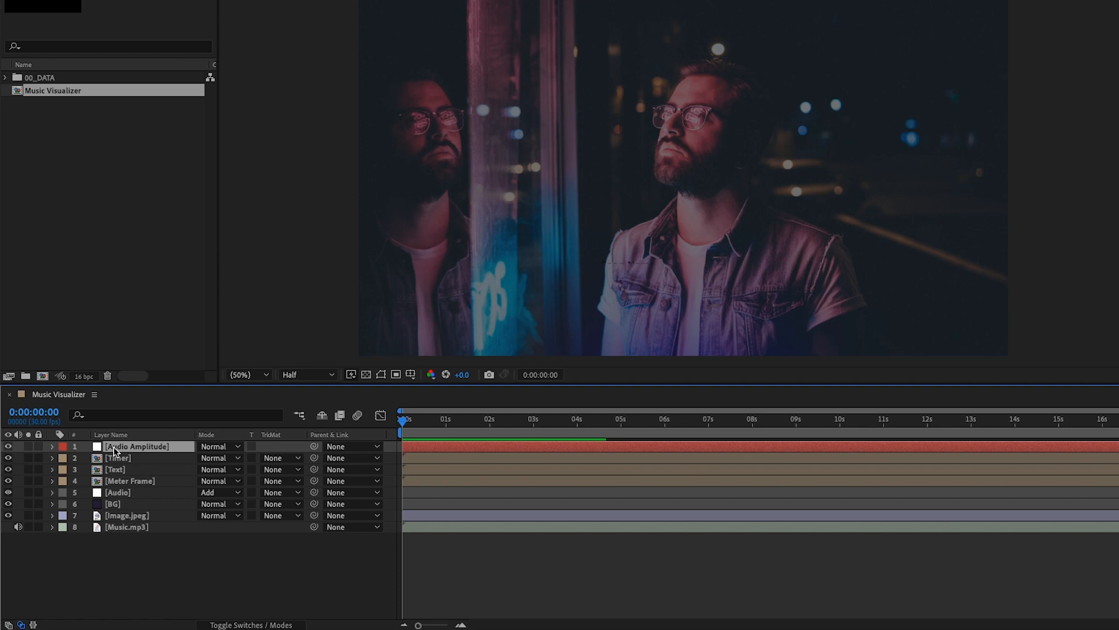
{"action": "key", "text": "u"}
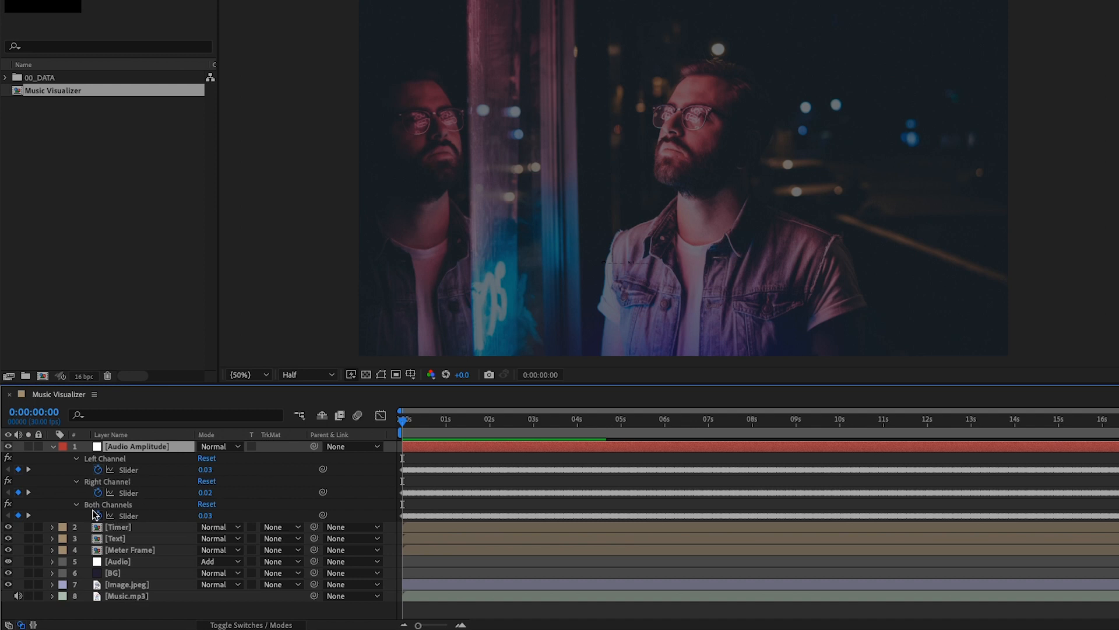
{"action": "left_click", "coordinate": [116, 481]}
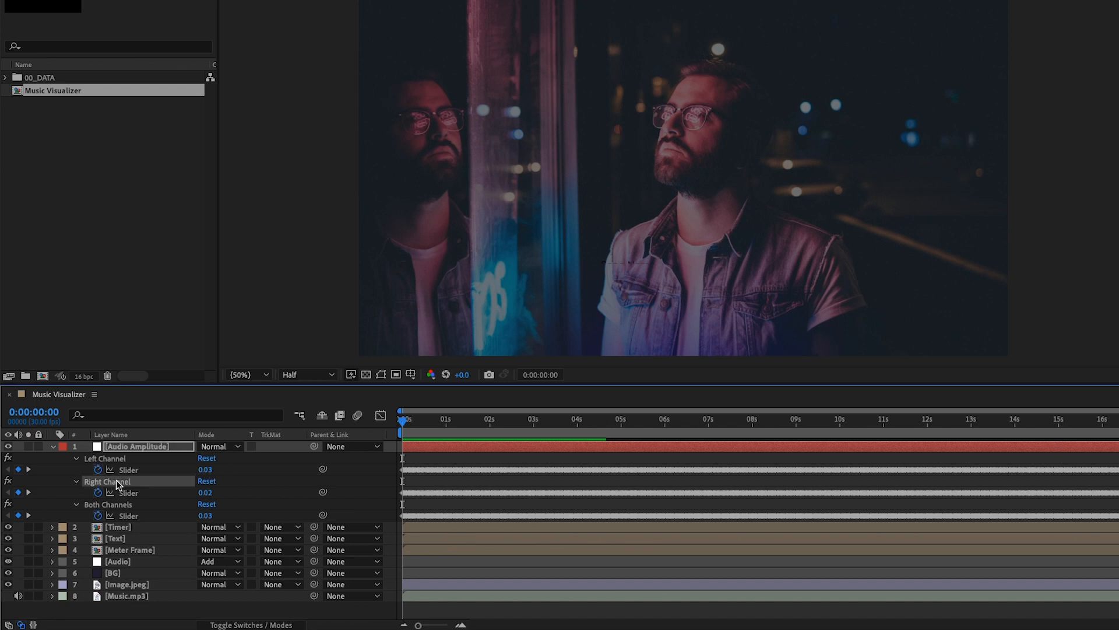
{"action": "left_click", "coordinate": [102, 459]}
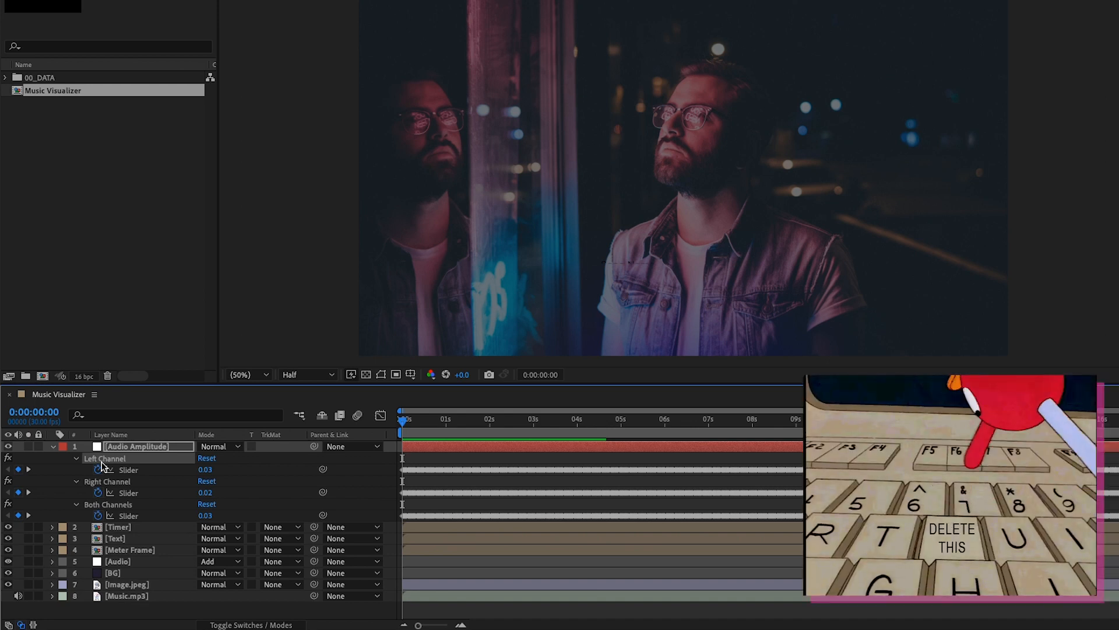
{"action": "key", "text": "Delete"}
{"action": "left_click", "coordinate": [116, 457]}
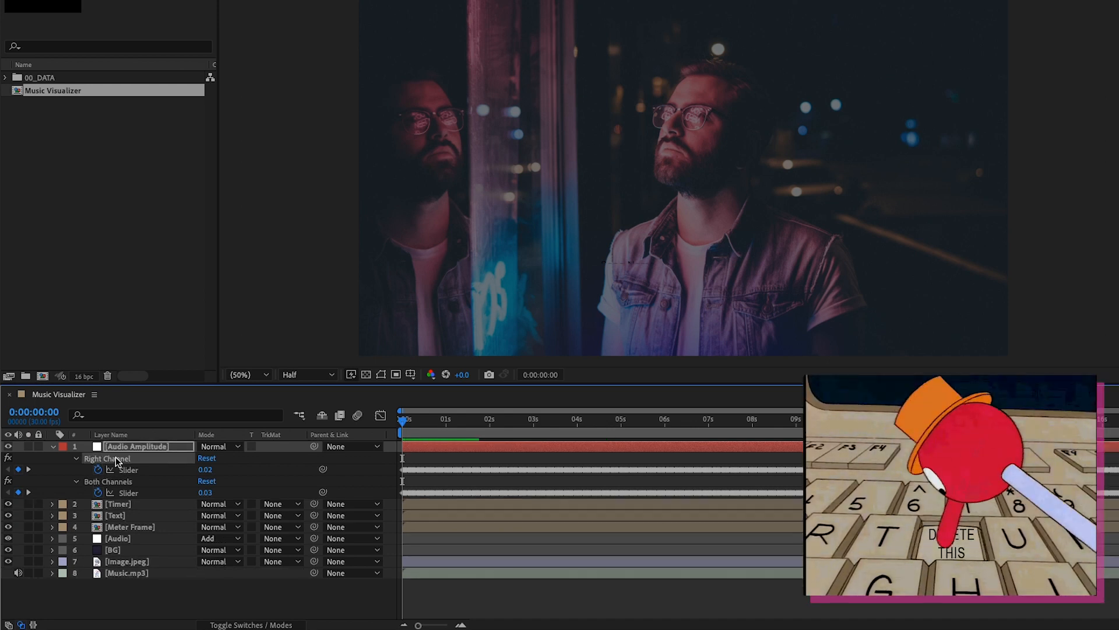
{"action": "key", "text": "Delete"}
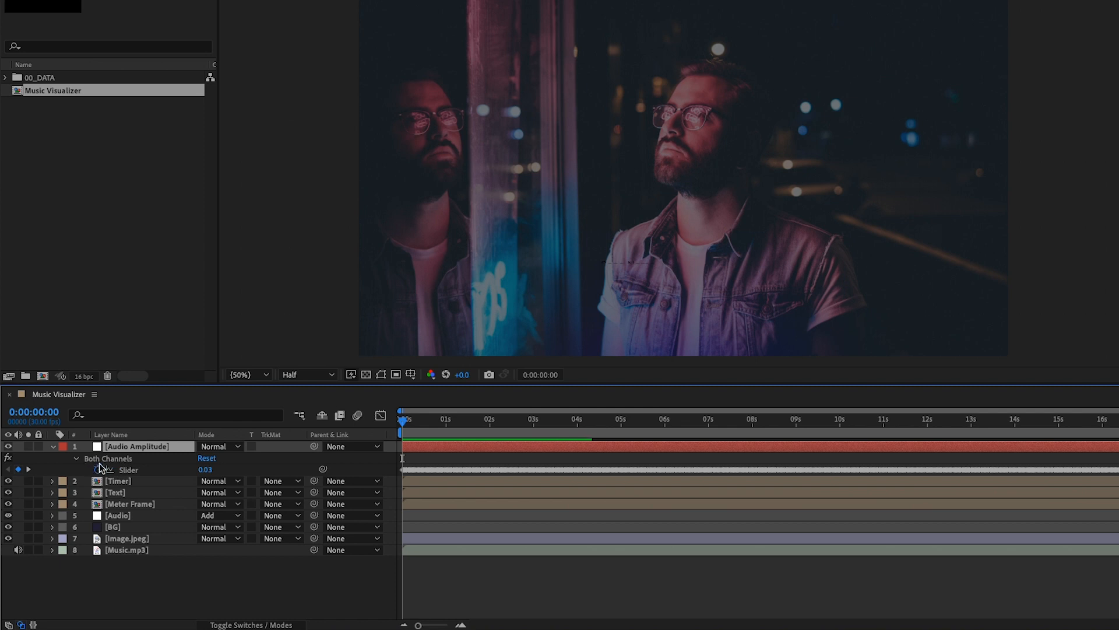
Link the Image.jpeg layer's Scale by expression to Audio Amplitude's Both Channels slider, and preview the motion
{"action": "left_click", "coordinate": [132, 539]}
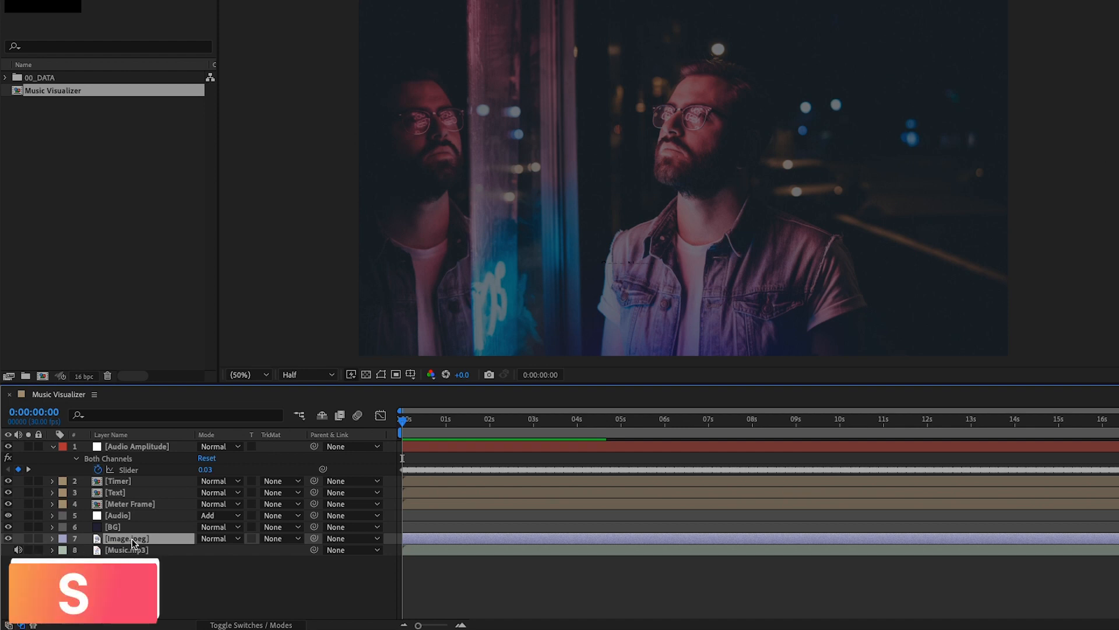
{"action": "key", "text": "s"}
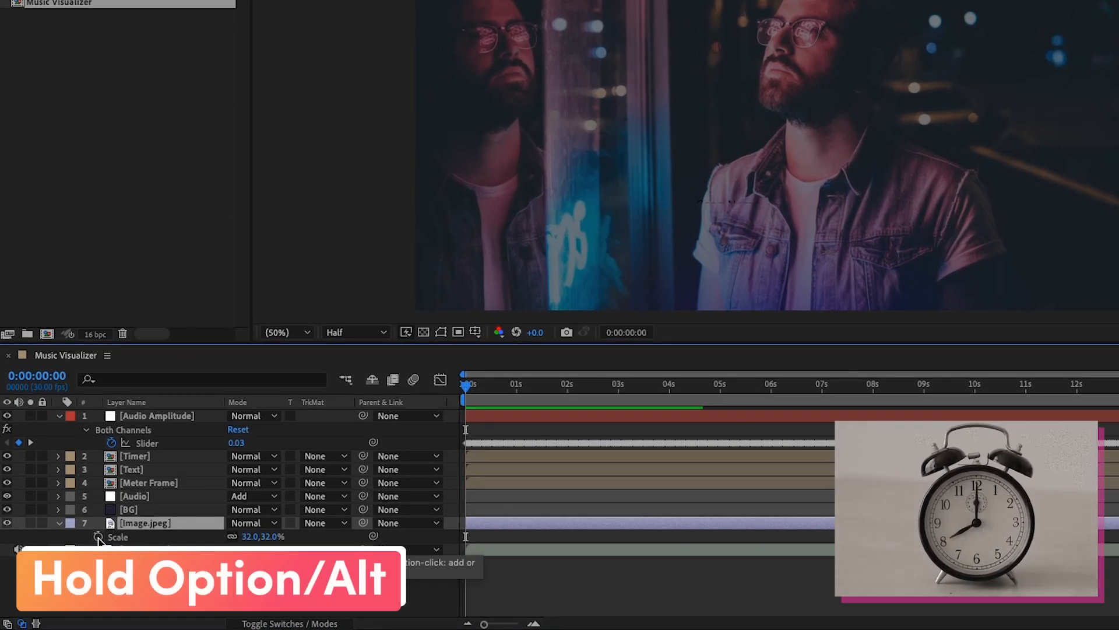
{"action": "left_click", "coordinate": [98, 537], "text": "alt"}
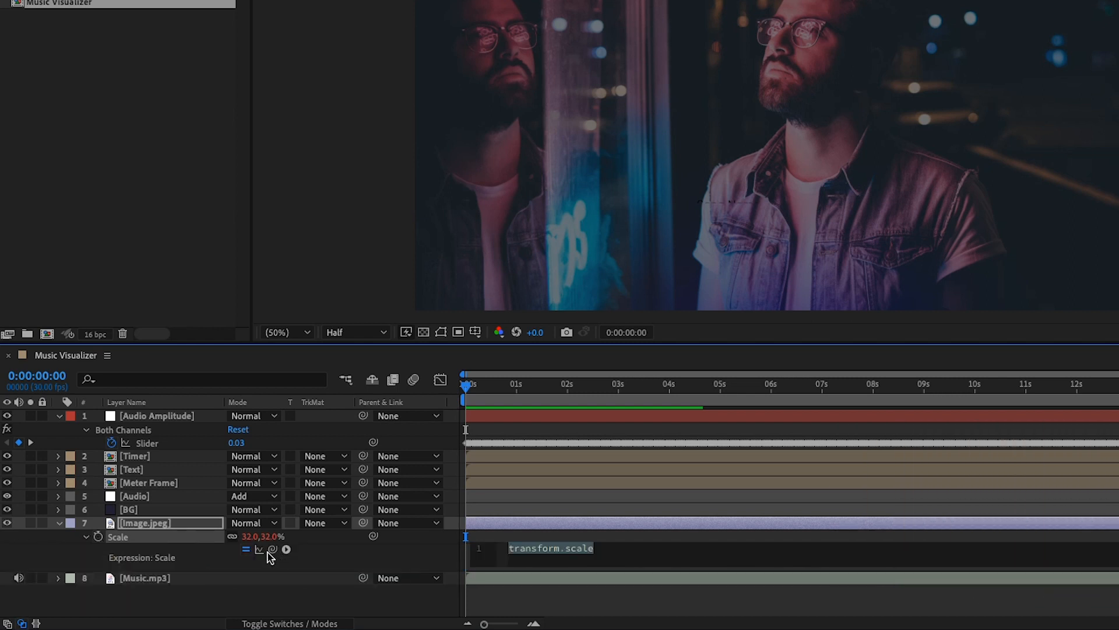
{"action": "left_click_drag", "start_coordinate": [272, 550], "coordinate": [154, 448]}
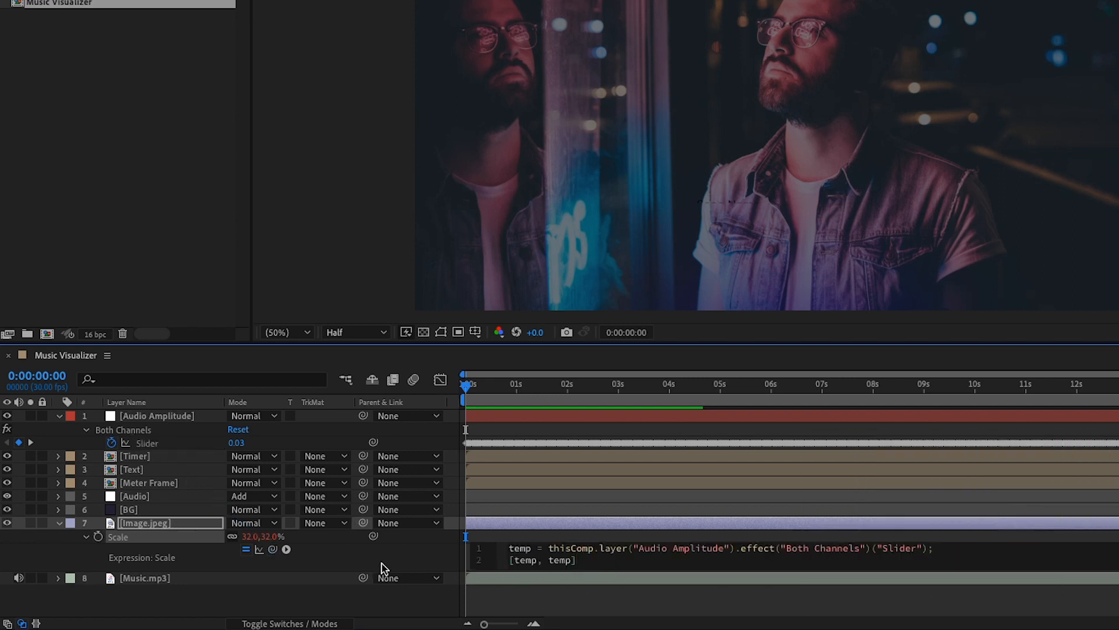
{"action": "left_click", "coordinate": [423, 555]}
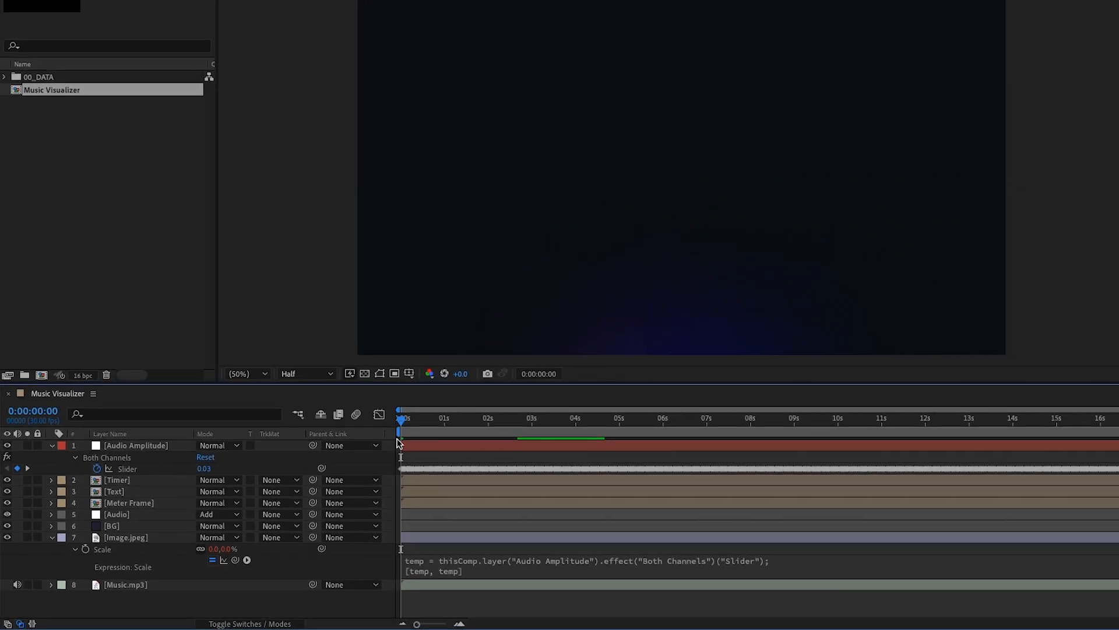
{"action": "key", "text": "space"}
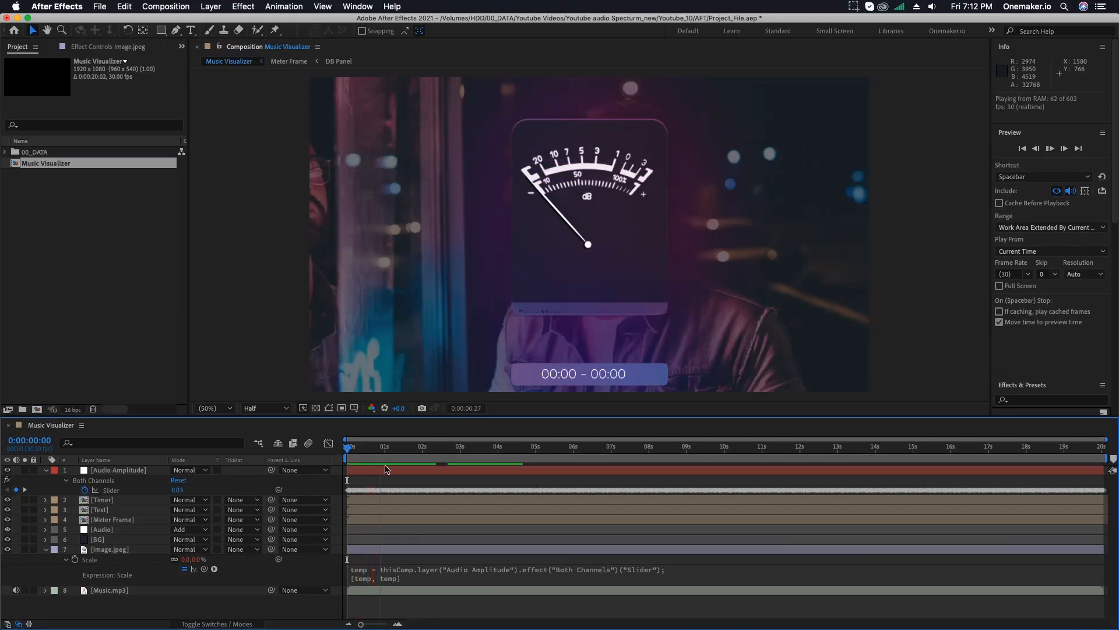
{"action": "key", "text": "space"}
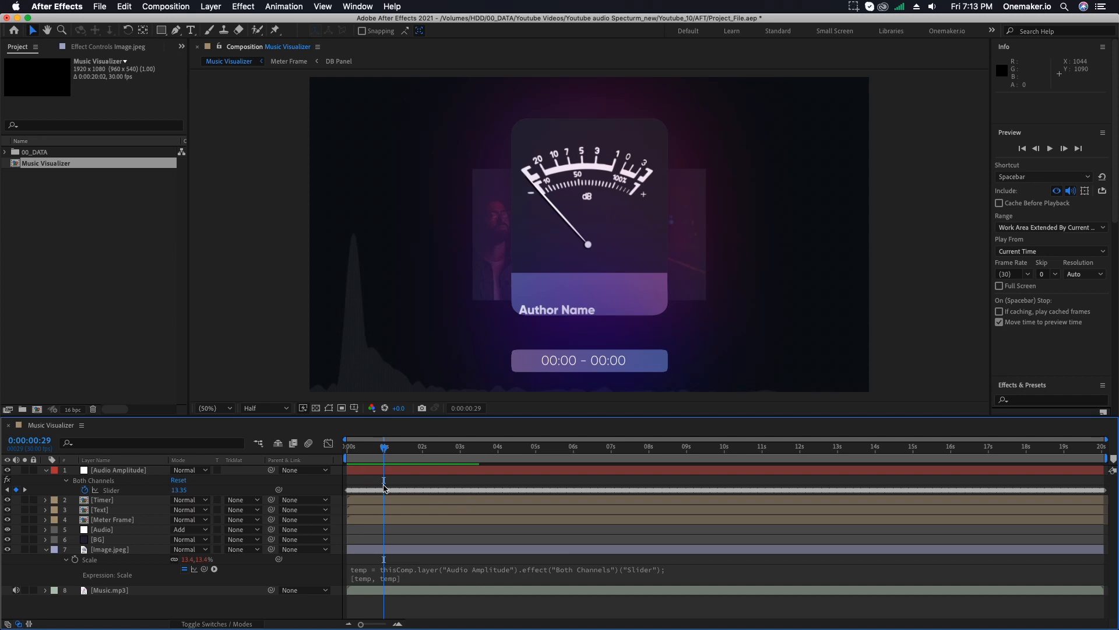
Append +[32,32] to the last line of the Image.jpeg layer's Scale expression
{"action": "left_click", "coordinate": [402, 577]}
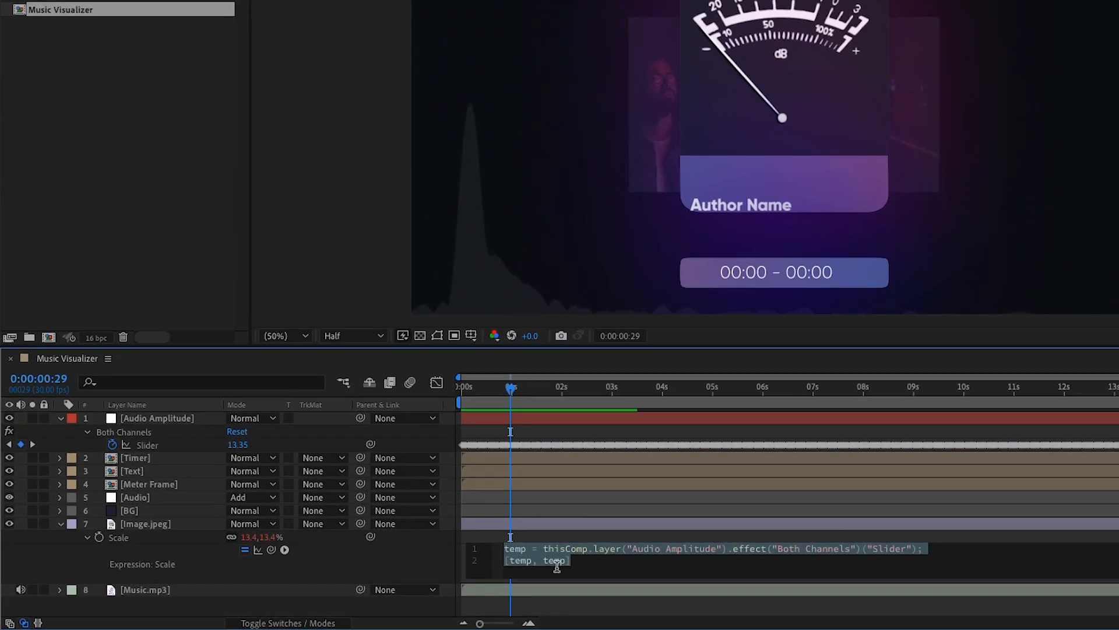
{"action": "left_click", "coordinate": [568, 559]}
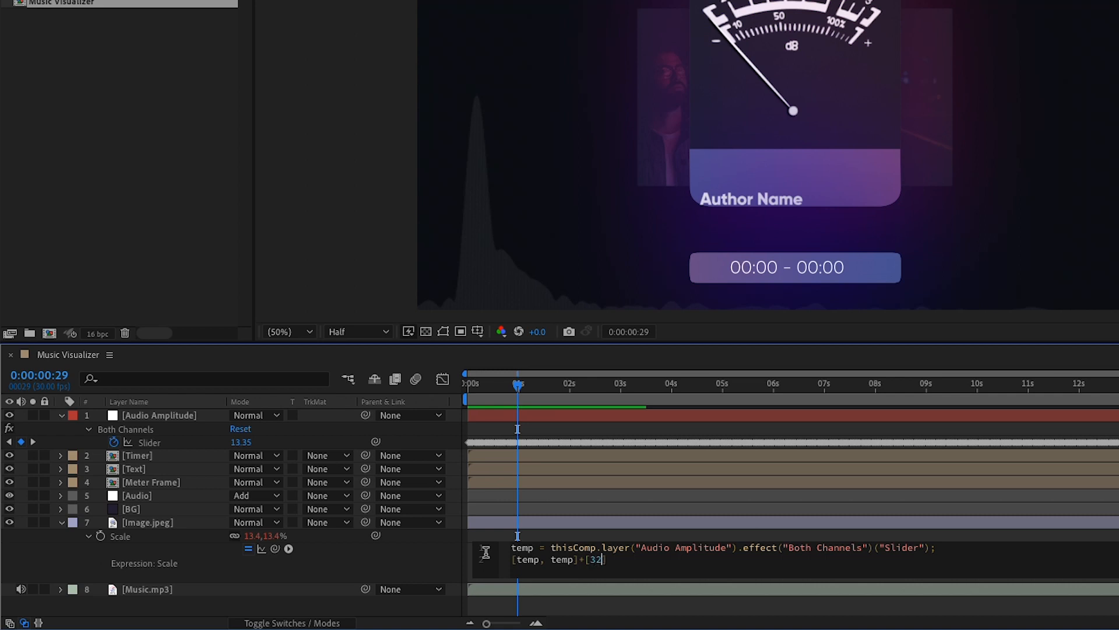
{"action": "left_click", "coordinate": [415, 548]}
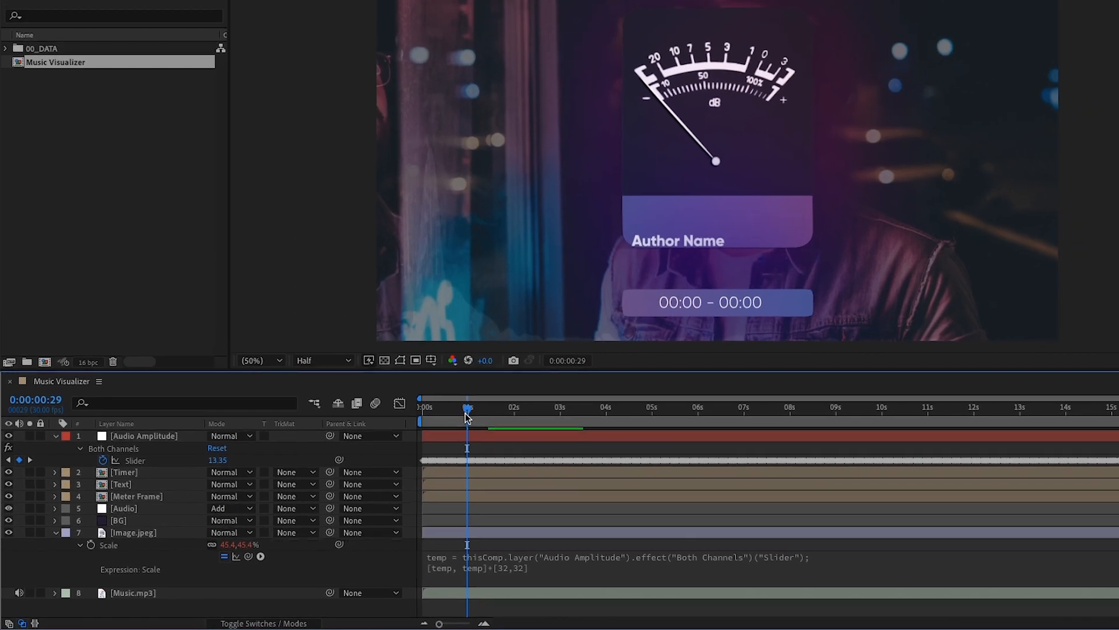
Preview the image's audio-driven scaling from the start of the timeline, and return to the first frame
{"action": "left_click_drag", "start_coordinate": [518, 386], "coordinate": [466, 397]}
{"action": "left_click_drag", "start_coordinate": [383, 443], "coordinate": [350, 456]}
{"action": "key", "text": "space"}
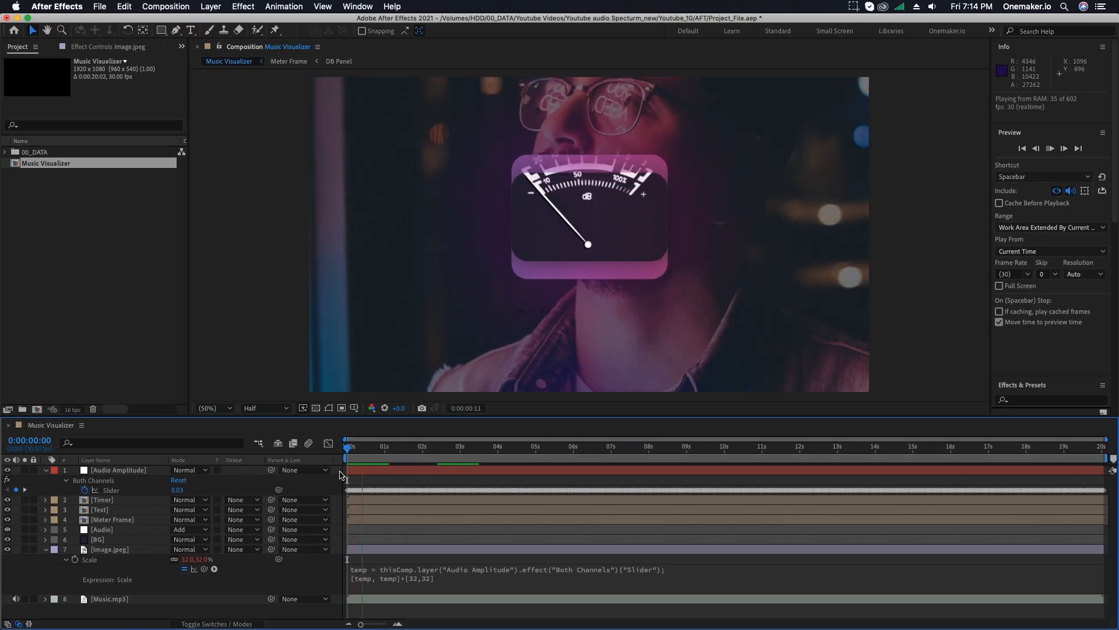
{"action": "left_click", "coordinate": [360, 465]}
{"action": "left_click_drag", "start_coordinate": [360, 464], "coordinate": [340, 464]}
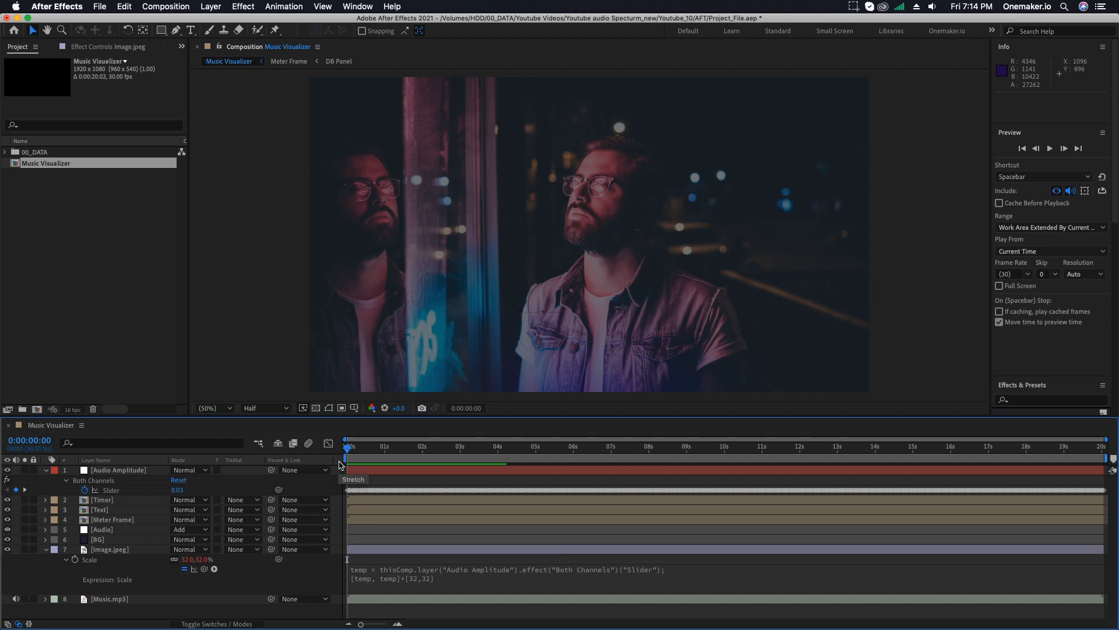
Divide the audio value by 20 in the Image.jpeg Scale expression so its last line reads [temp, temp]/20+[32,32]
{"action": "left_click", "coordinate": [477, 571]}
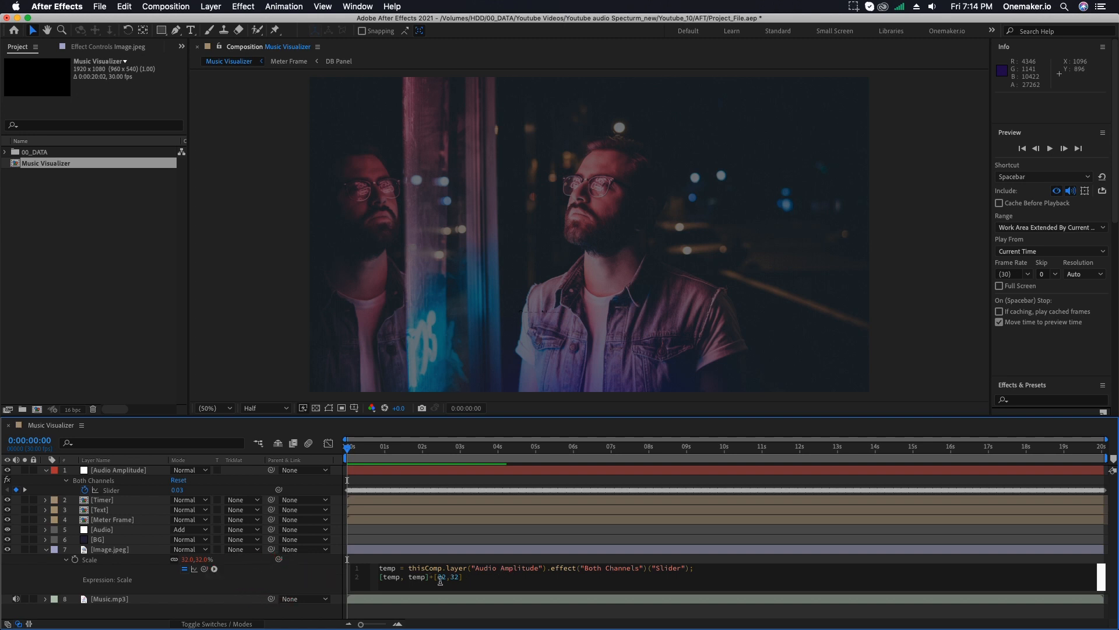
{"action": "type", "text": "/20"}
{"action": "left_click", "coordinate": [291, 582]}
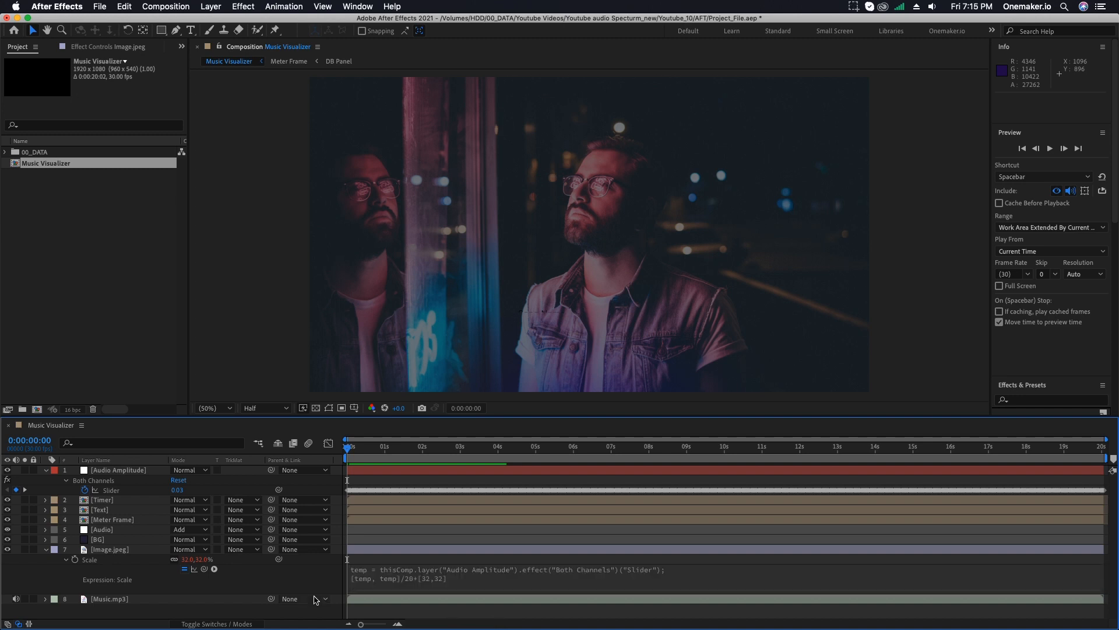
Preview the Image.jpeg layer's scaling with the divided audio value up to 0:00:04:07, and collapse the layer's properties
{"action": "key", "text": "space"}
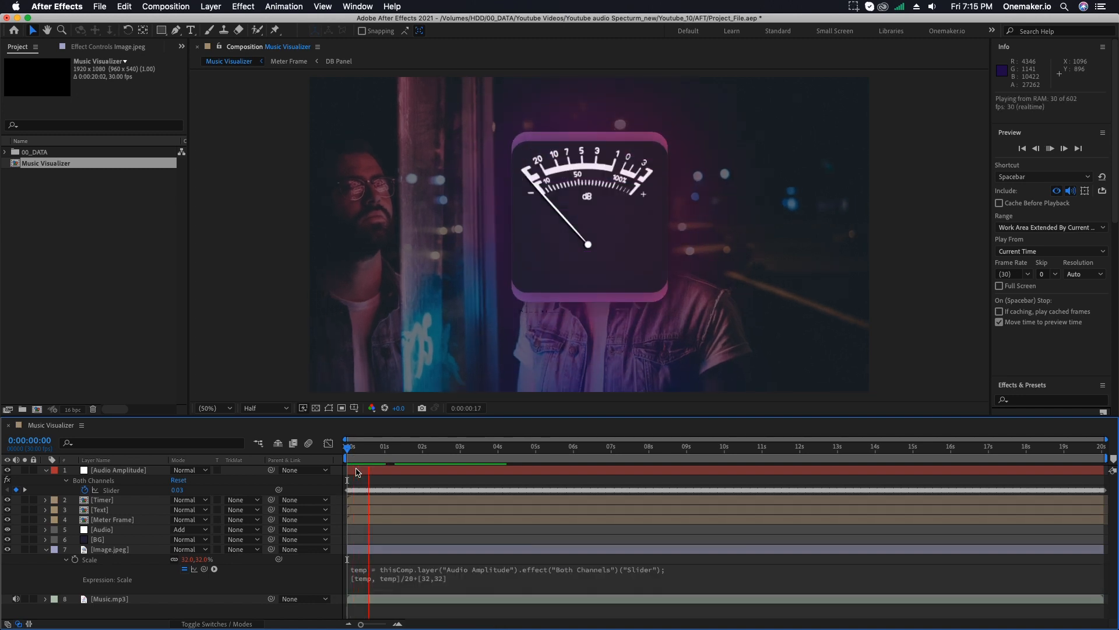
{"action": "left_click", "coordinate": [503, 446]}
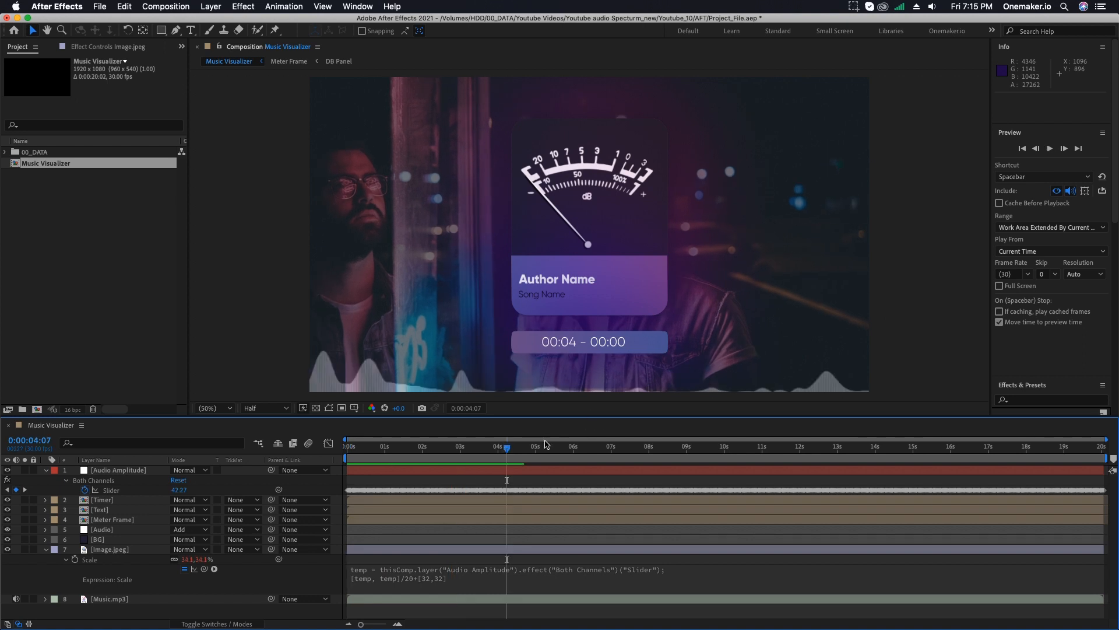
{"action": "left_click", "coordinate": [46, 549]}
Open the DB Panel composition nested in Meter Frame, and reveal the Rotation property of the Needle layer
{"action": "left_click", "coordinate": [116, 520]}
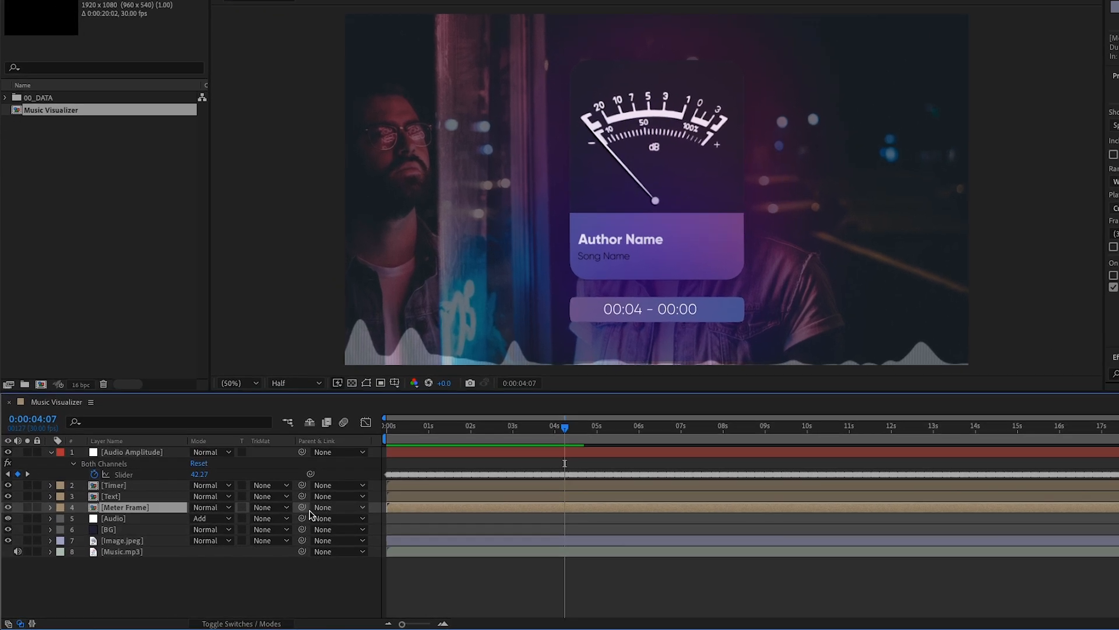
{"action": "left_click", "coordinate": [111, 599]}
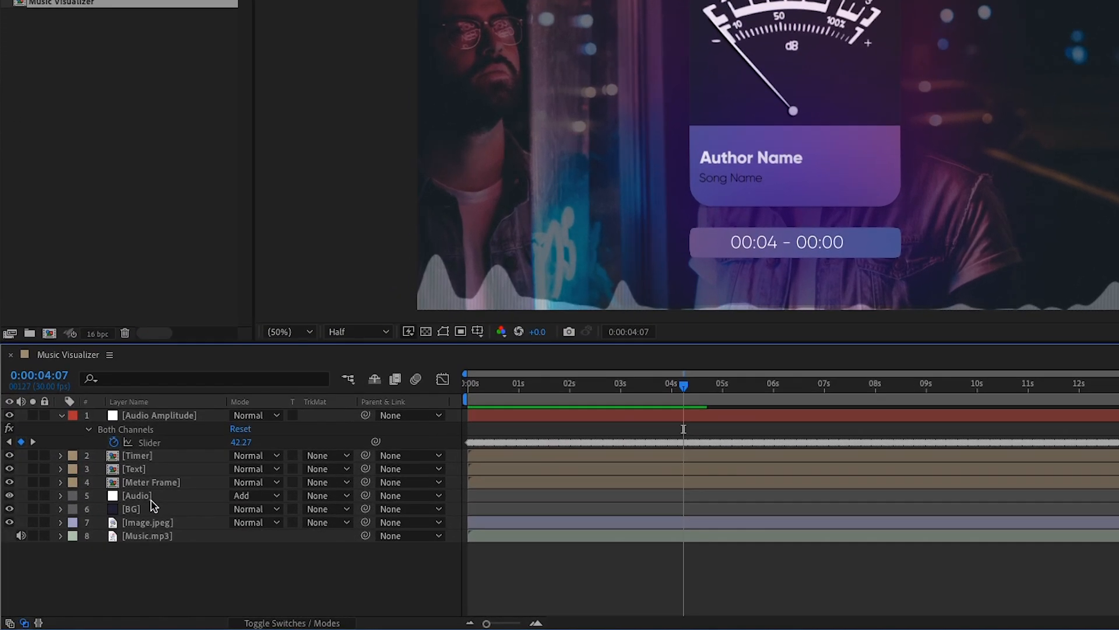
{"action": "double_click", "coordinate": [154, 484]}
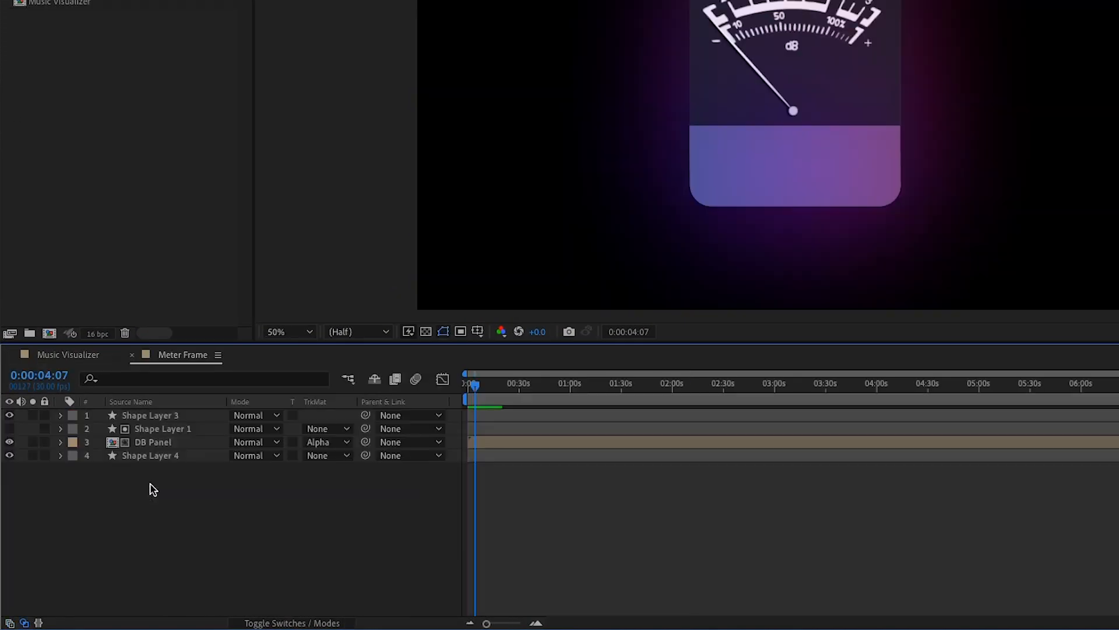
{"action": "left_click", "coordinate": [158, 444]}
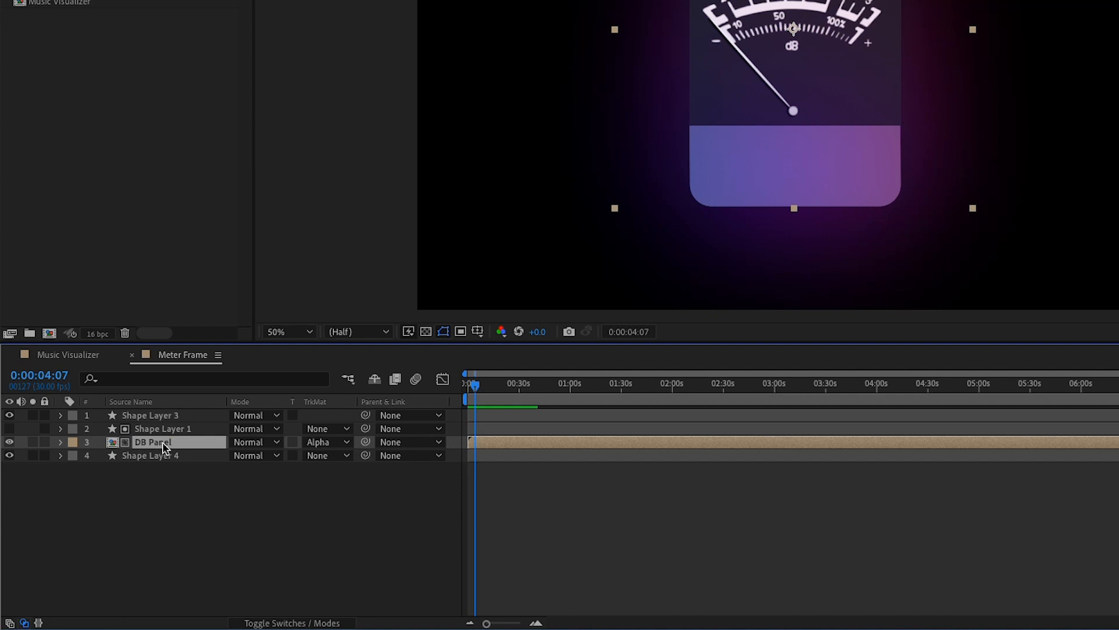
{"action": "double_click", "coordinate": [163, 445]}
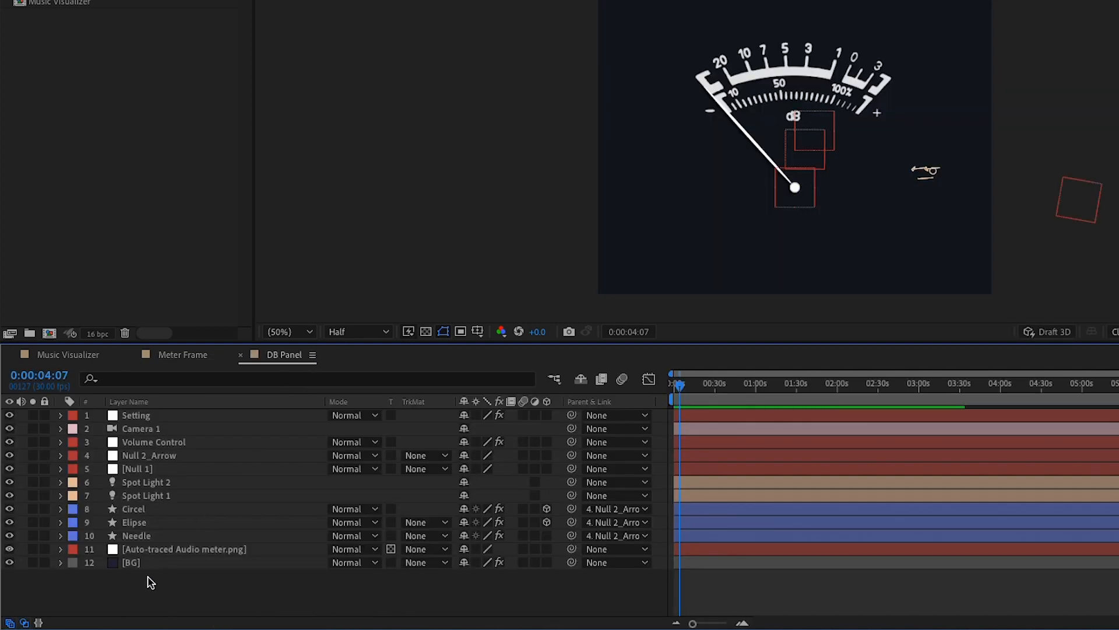
{"action": "left_click", "coordinate": [150, 536]}
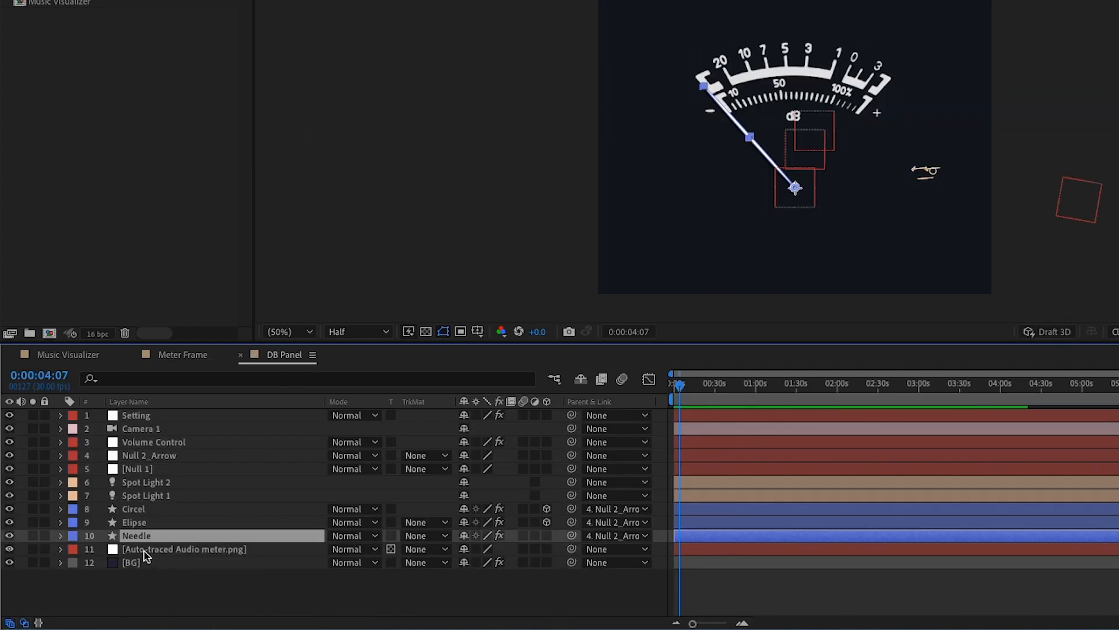
{"action": "key", "text": "r"}
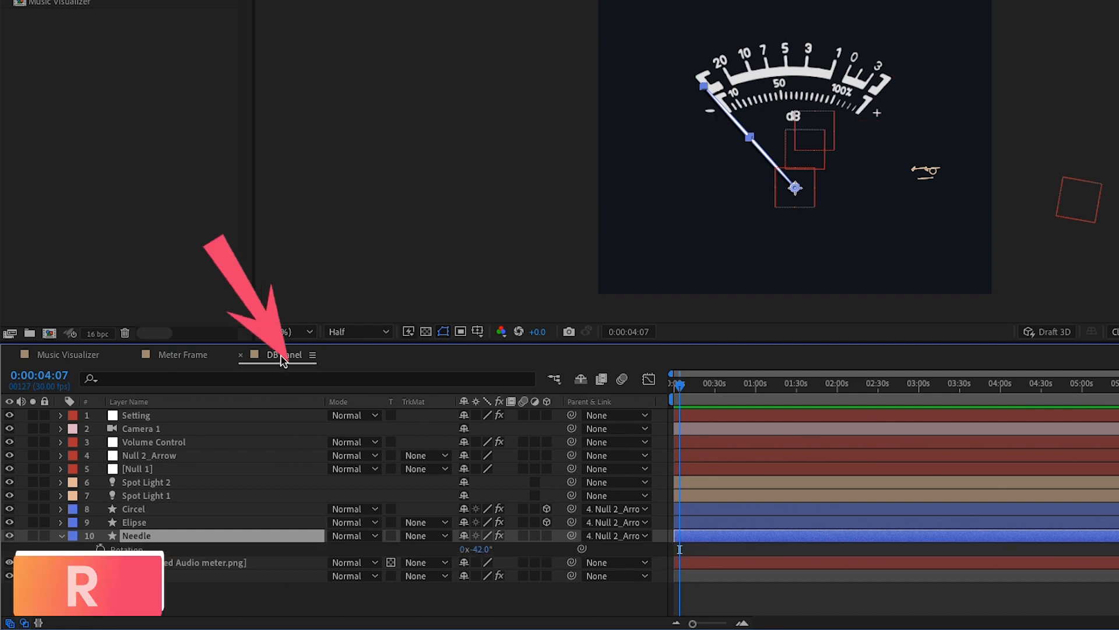
Dock the DB Panel timeline below the main timeline, and resize both panels so the Needle layer's Rotation stays in view
{"action": "mouse_move", "coordinate": [280, 357]}
{"action": "left_mouse_down"}
{"action": "mouse_move", "coordinate": [275, 504]}
{"action": "mouse_move", "coordinate": [238, 610]}
{"action": "left_mouse_up"}
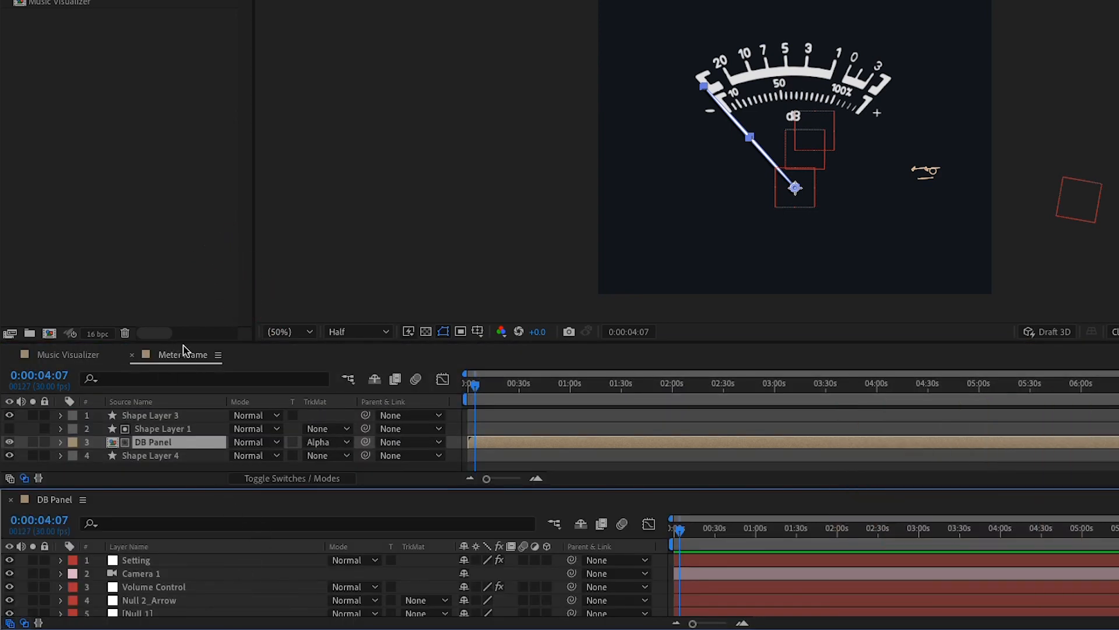
{"action": "left_click_drag", "start_coordinate": [201, 343], "coordinate": [199, 309]}
{"action": "left_click_drag", "start_coordinate": [168, 489], "coordinate": [168, 458]}
{"action": "scroll", "coordinate": [169, 589], "scroll_direction": "down", "scroll_amount": 3}
{"action": "scroll", "coordinate": [169, 589], "scroll_direction": "down", "scroll_amount": 3}
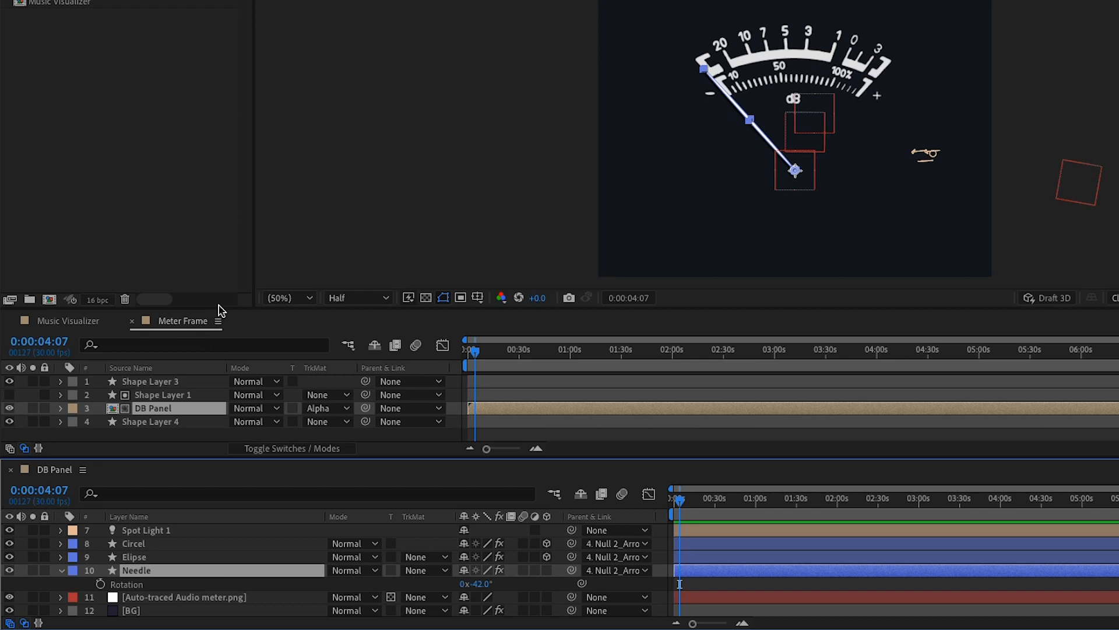
{"action": "left_click_drag", "start_coordinate": [221, 306], "coordinate": [227, 256]}
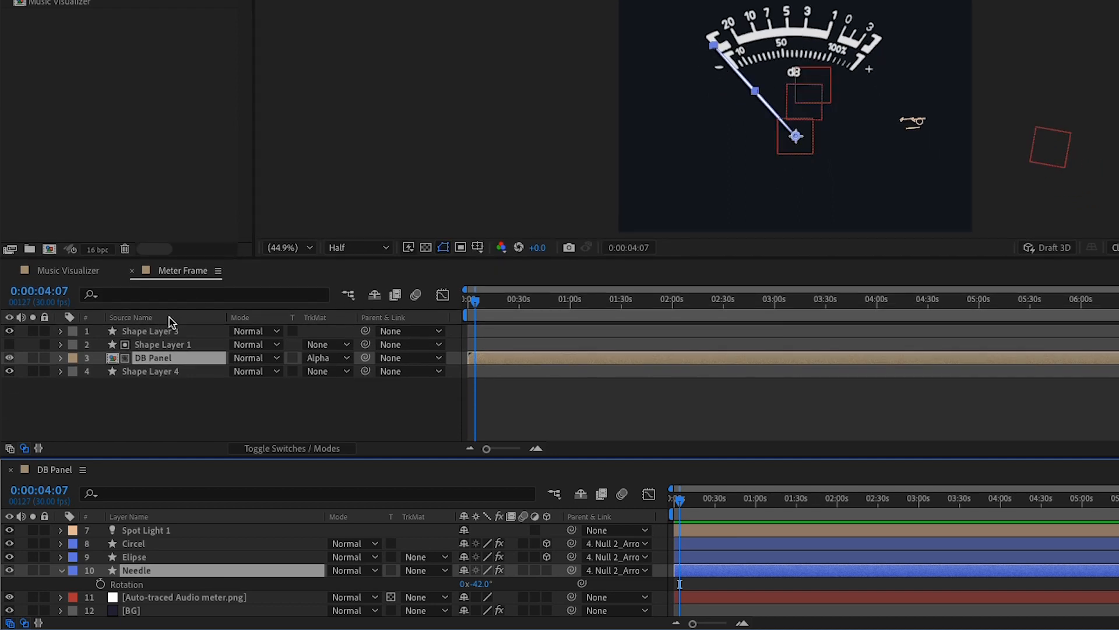
Give the Needle's Rotation an expression adding its own value to the Audio Amplitude layer's Both Channels slider from the Music Visualizer composition
{"action": "left_click", "coordinate": [69, 272]}
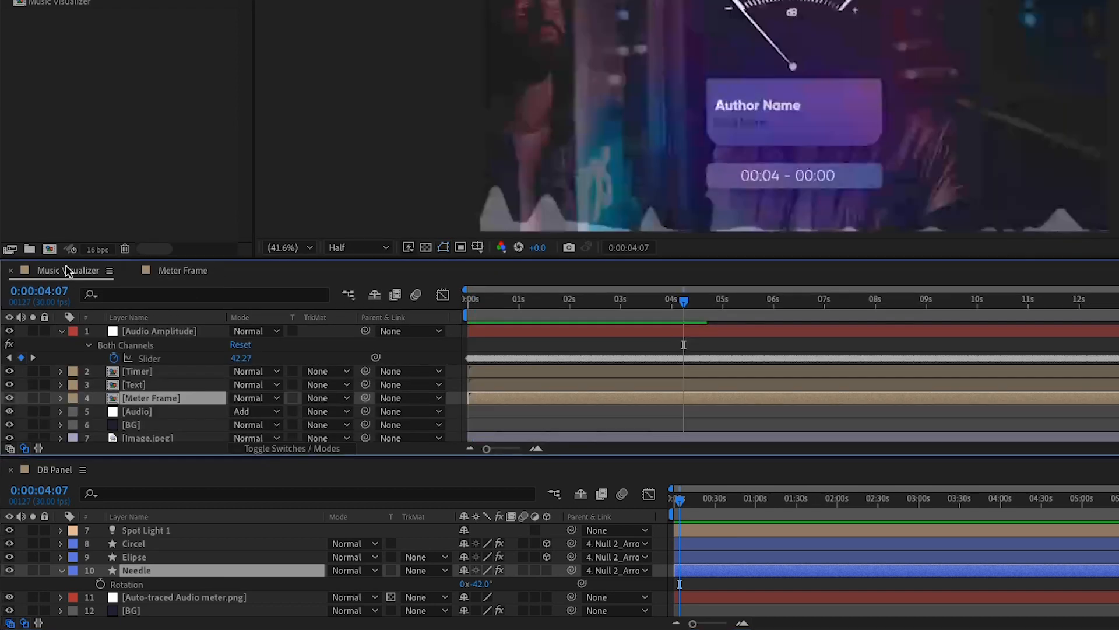
{"action": "left_click", "coordinate": [159, 333]}
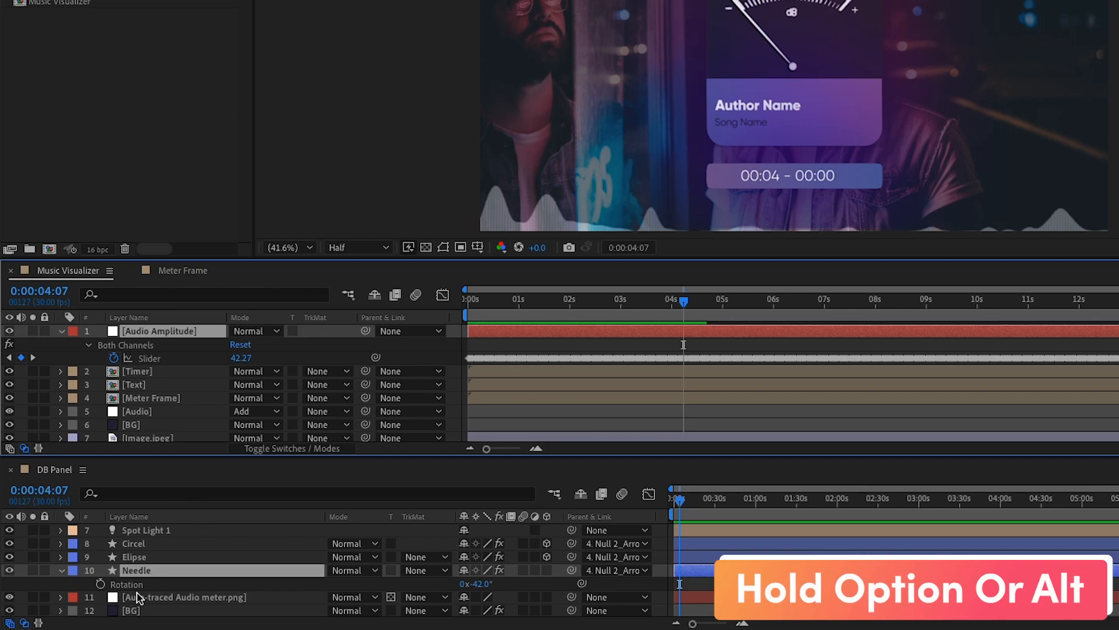
{"action": "left_click", "coordinate": [99, 584], "text": "alt"}
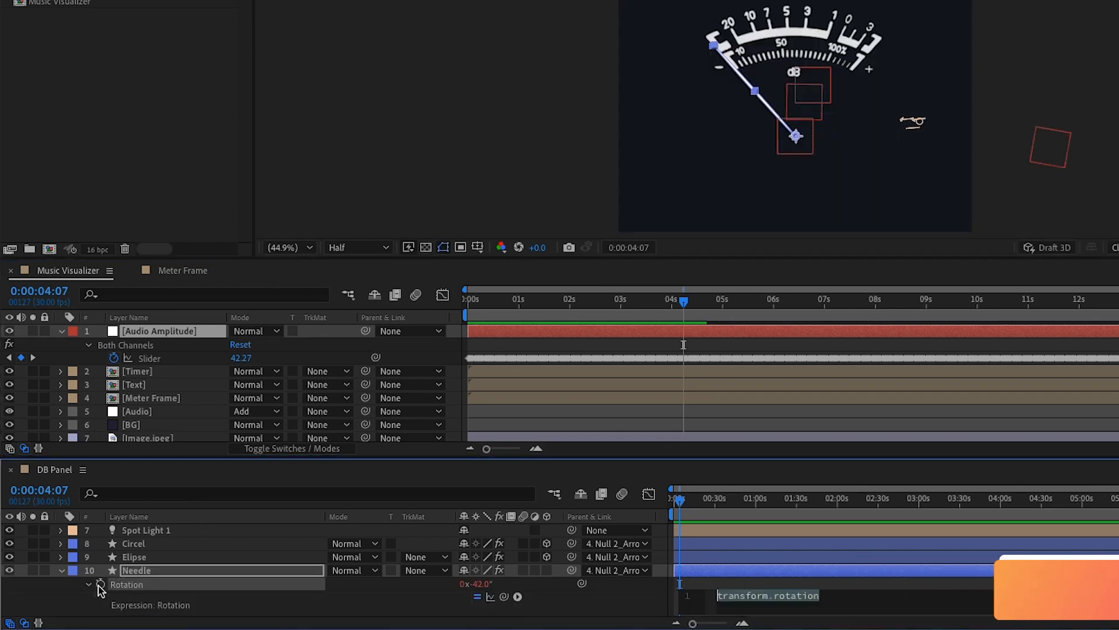
{"action": "type", "text": "value"}
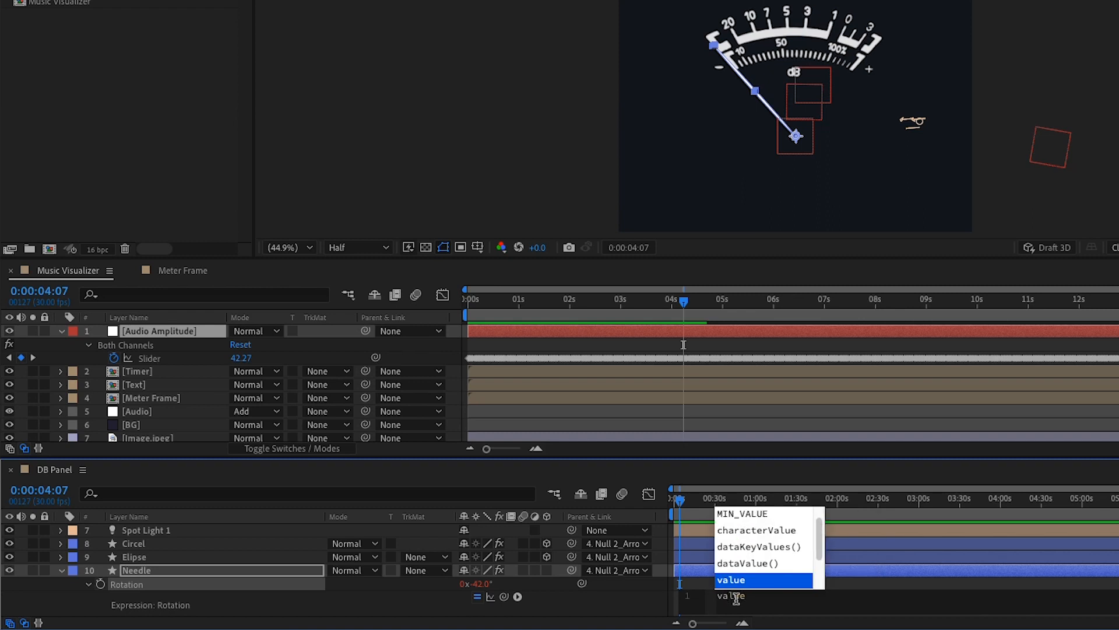
{"action": "type", "text": " +"}
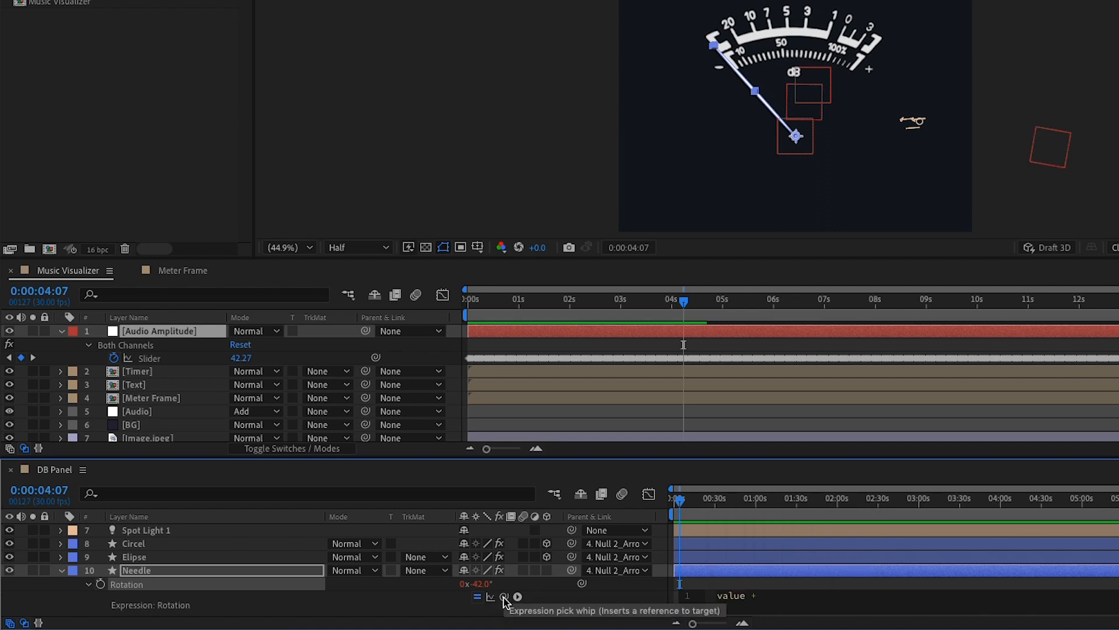
{"action": "left_click_drag", "start_coordinate": [505, 597], "coordinate": [149, 364]}
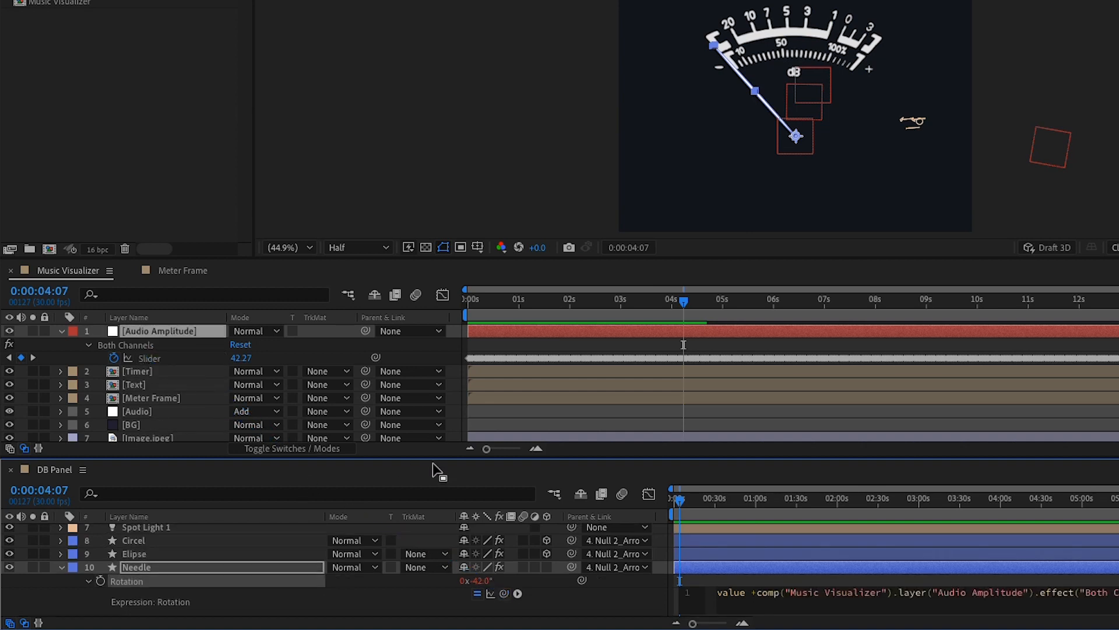
Close the DB Panel and Meter Frame timelines so that only the Music Visualizer timeline stays open
{"action": "left_click", "coordinate": [10, 470]}
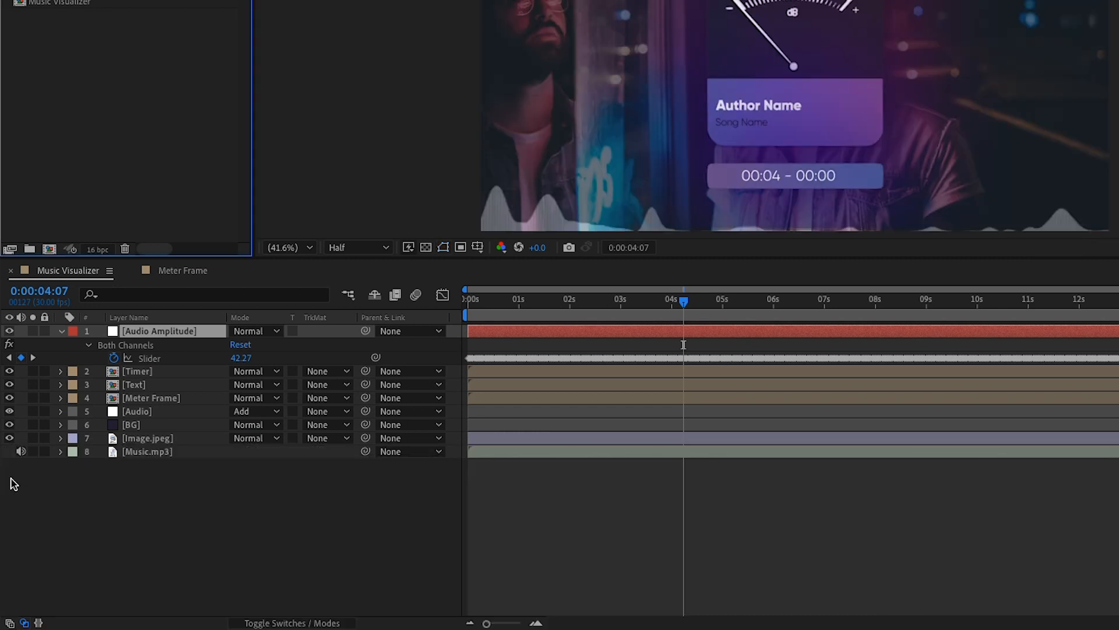
{"action": "left_click", "coordinate": [134, 272]}
{"action": "left_click", "coordinate": [62, 273]}
Preview the needle's audio-driven movement from the first frame of Music Visualizer, and collapse the Audio Amplitude layer
{"action": "left_click_drag", "start_coordinate": [687, 301], "coordinate": [288, 343]}
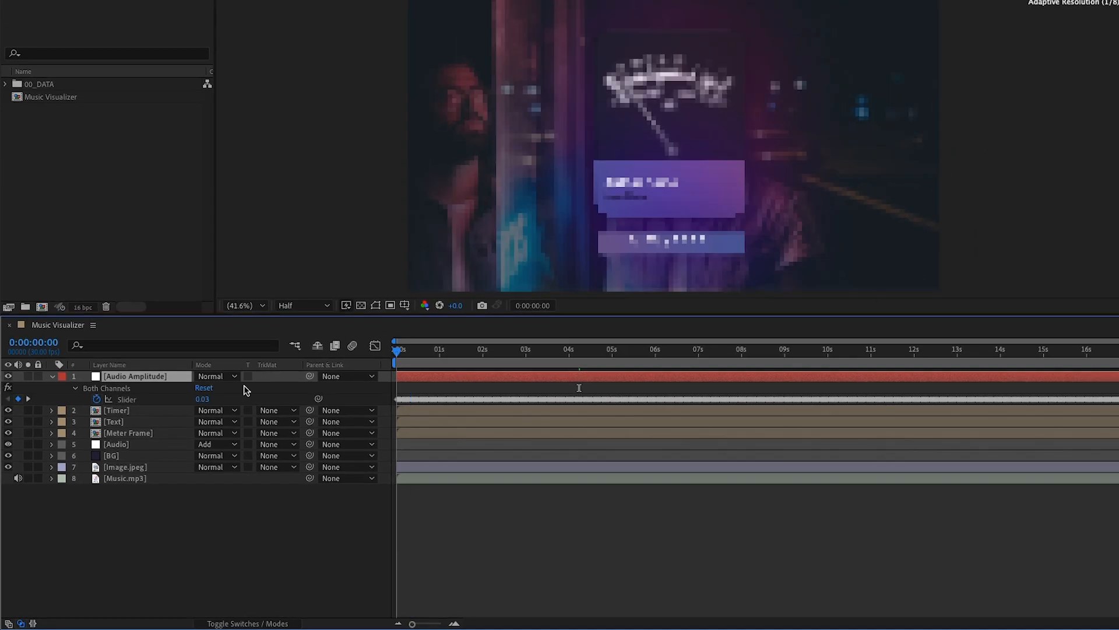
{"action": "key", "text": "space"}
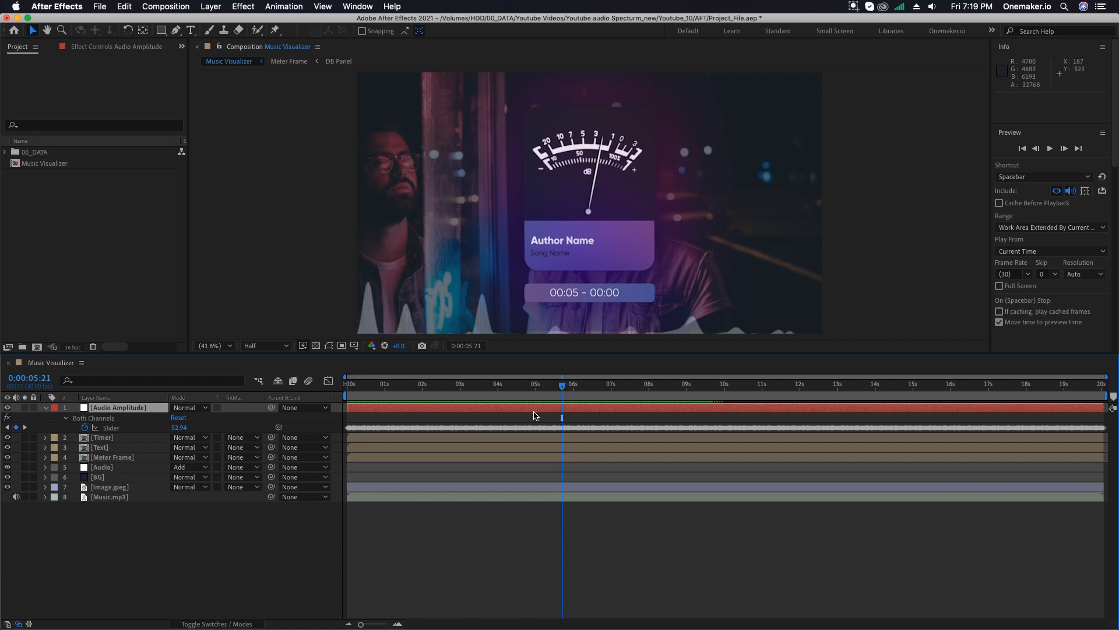
{"action": "left_click", "coordinate": [159, 553]}
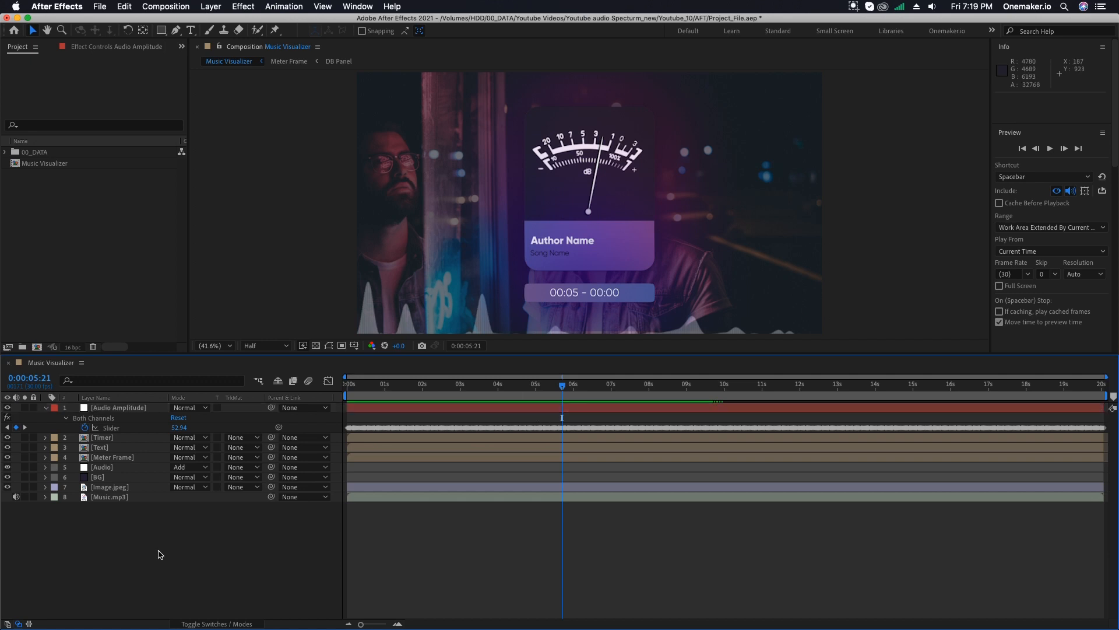
{"action": "left_click", "coordinate": [44, 408]}
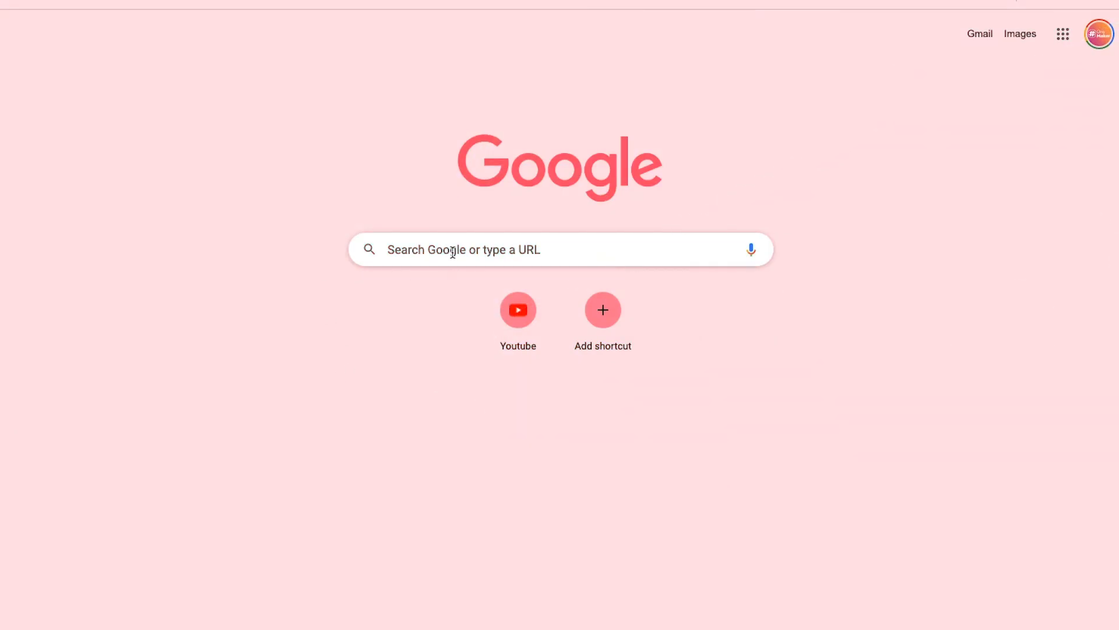
Switch to the web browser, open the Onemaker.io website and look through its home page
{"action": "left_click", "coordinate": [452, 252]}
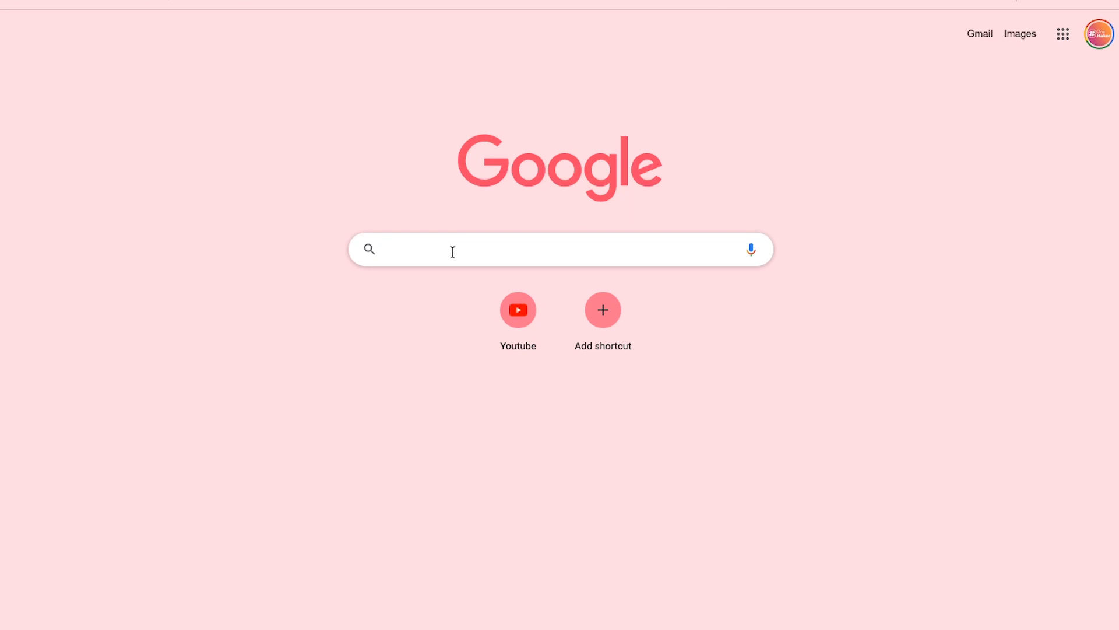
{"action": "type", "text": "Onemaker.io"}
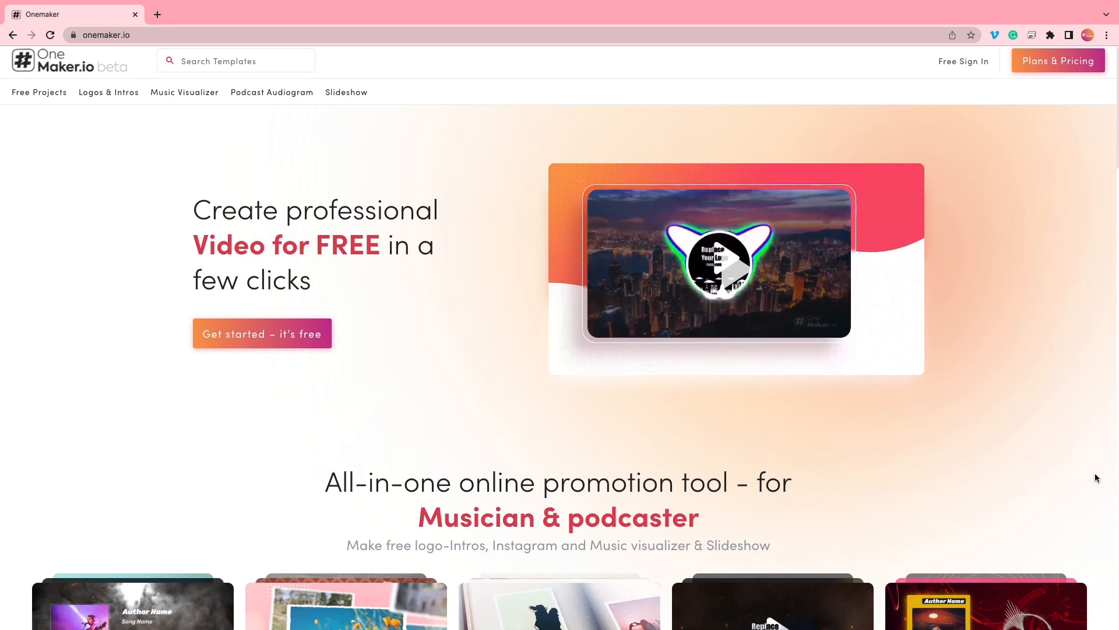
{"action": "scroll", "coordinate": [1095, 474], "scroll_direction": "down", "scroll_amount": 2}
{"action": "scroll", "coordinate": [1094, 478], "scroll_direction": "down", "scroll_amount": 5}
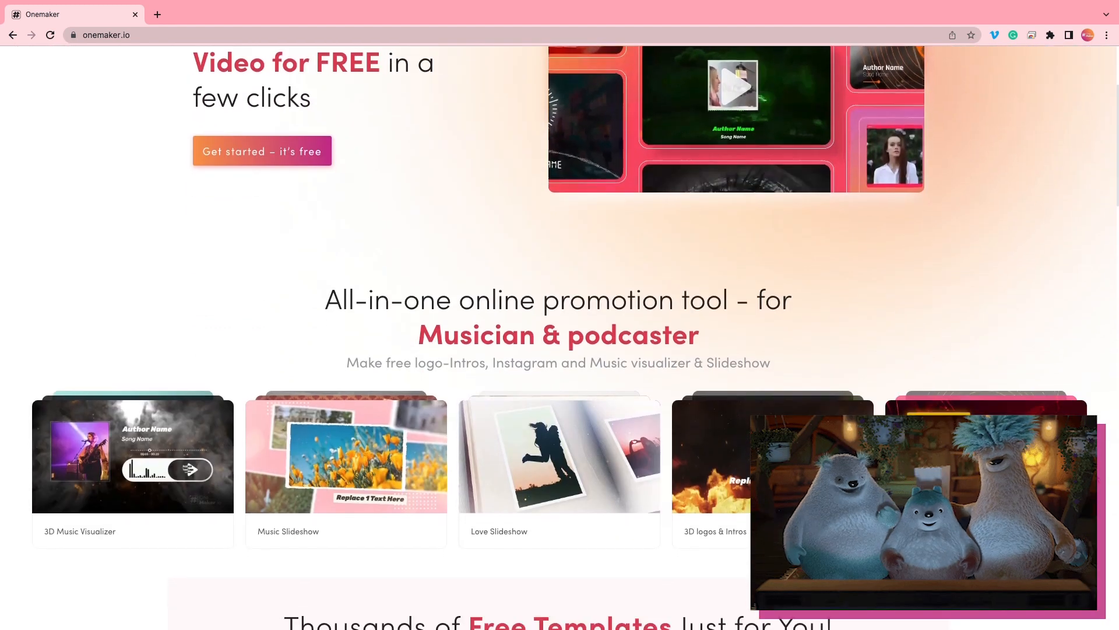
{"action": "scroll", "coordinate": [1096, 481], "scroll_direction": "down", "scroll_amount": 2}
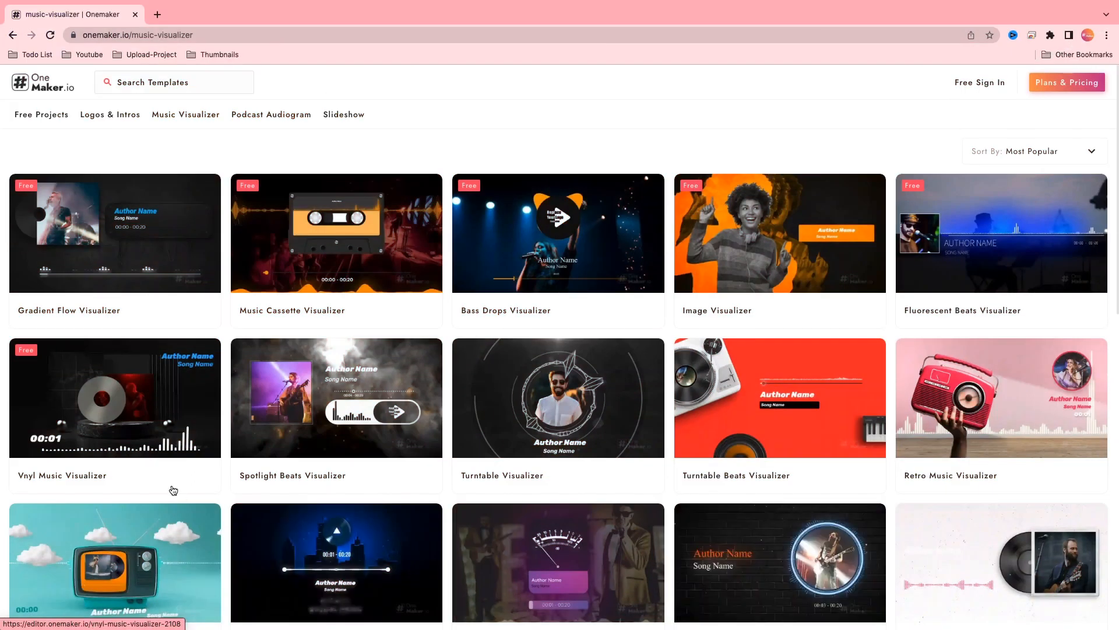
Browse the Music Visualizer templates and open the Amplifier Vu Meter Visualizer template in the editor
{"action": "scroll", "coordinate": [1033, 582], "scroll_direction": "down", "scroll_amount": 1}
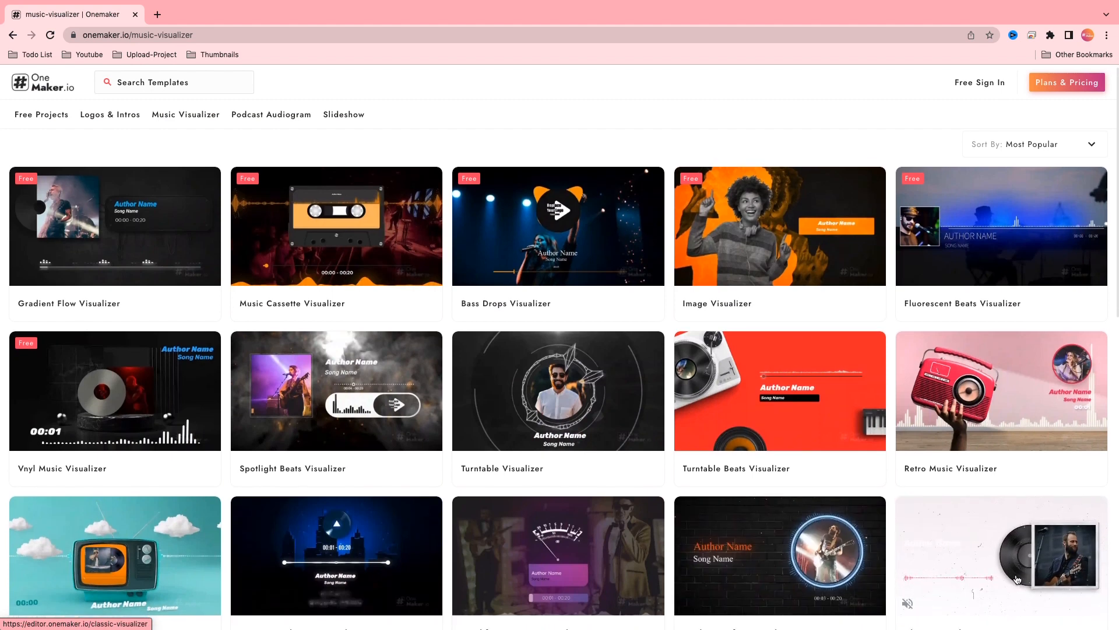
{"action": "scroll", "coordinate": [582, 532], "scroll_direction": "down", "scroll_amount": 3}
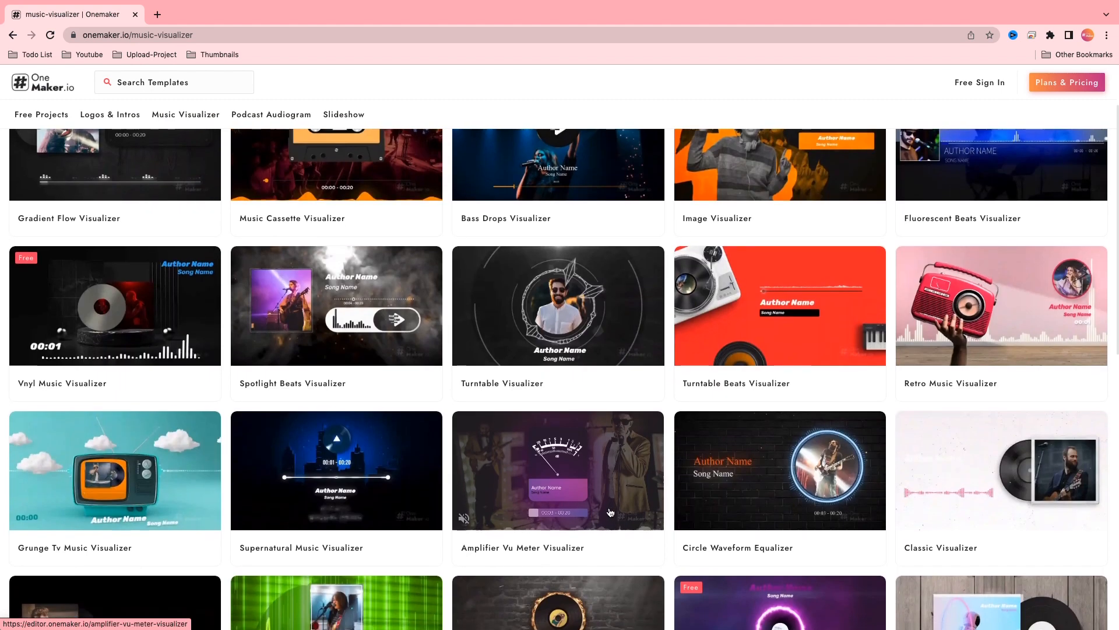
{"action": "scroll", "coordinate": [610, 512], "scroll_direction": "down", "scroll_amount": 1}
{"action": "left_click", "coordinate": [557, 500]}
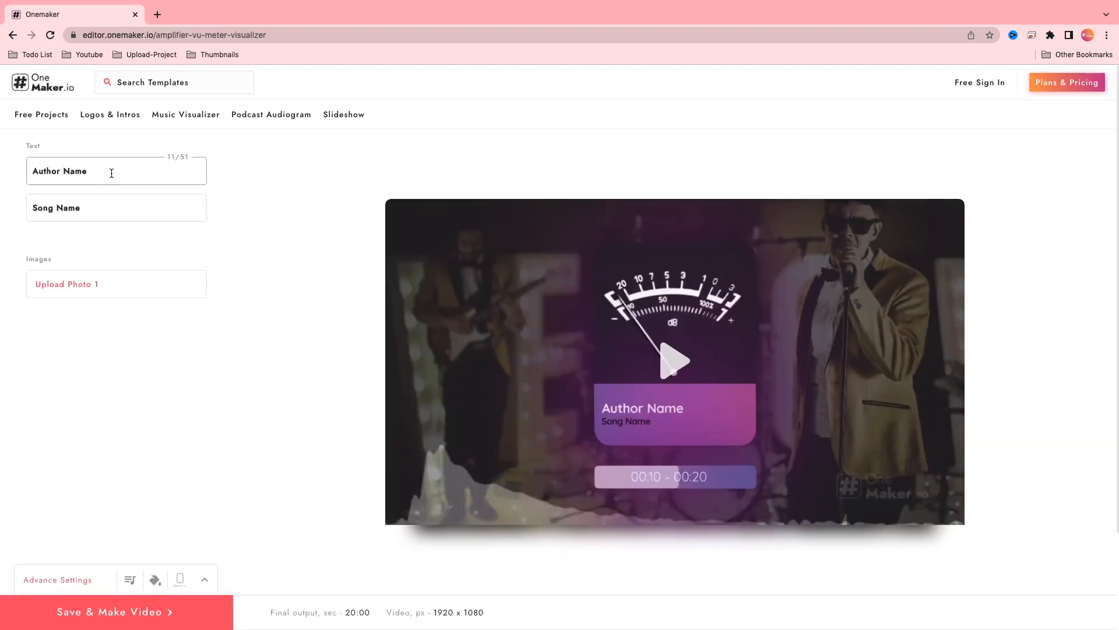
Examine the template's Advance Settings and the font and colour options of the Author Name and Song Name text fields
{"action": "left_click", "coordinate": [44, 214]}
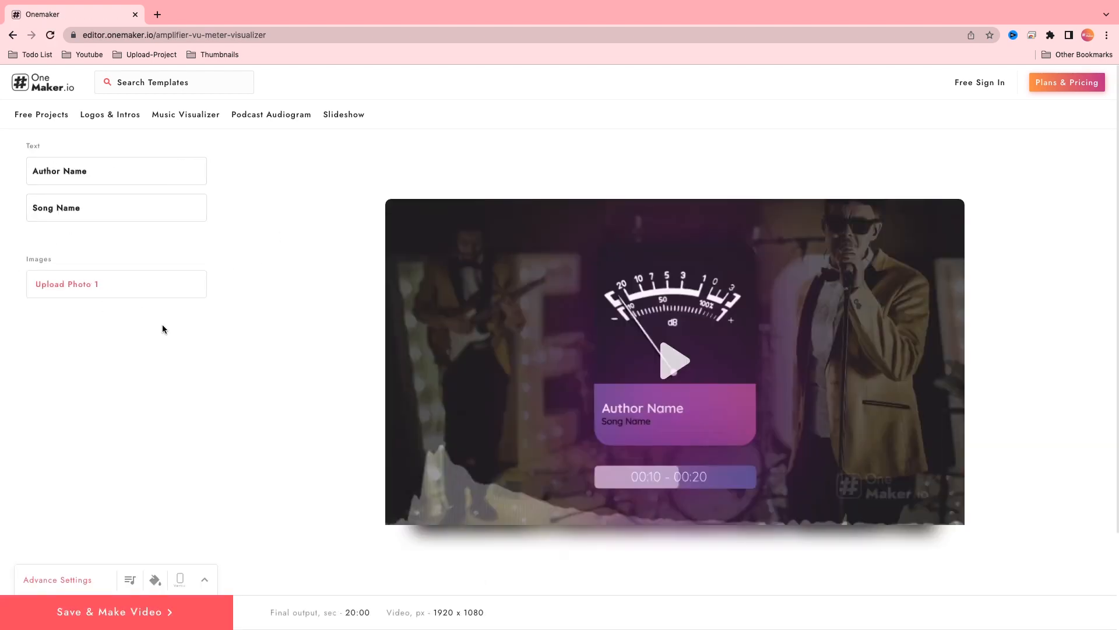
{"action": "left_click", "coordinate": [63, 580]}
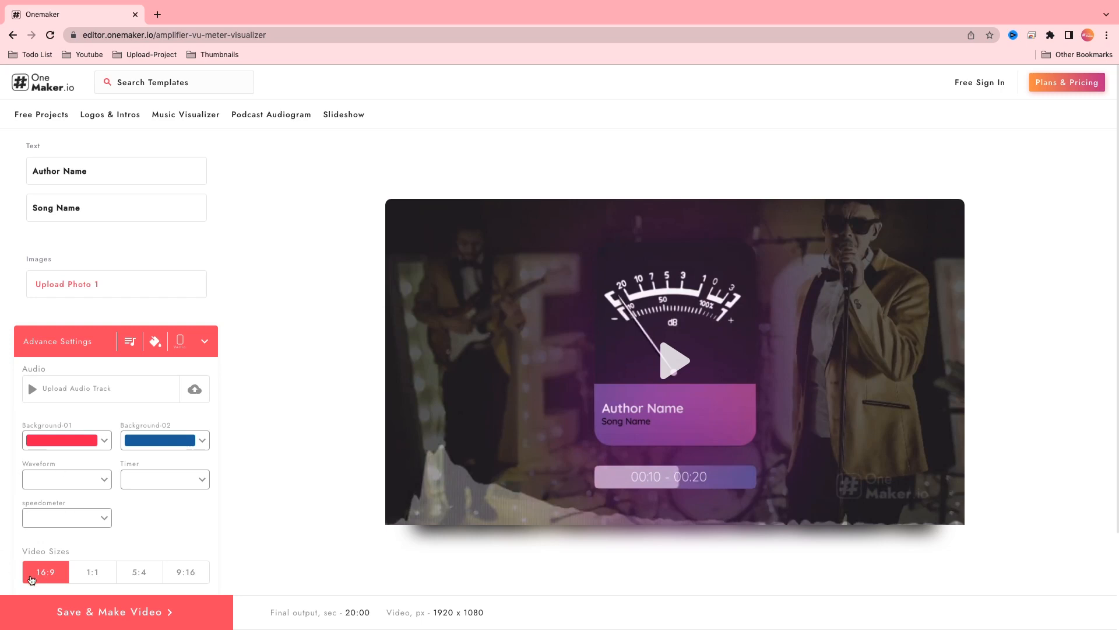
{"action": "left_click", "coordinate": [136, 170]}
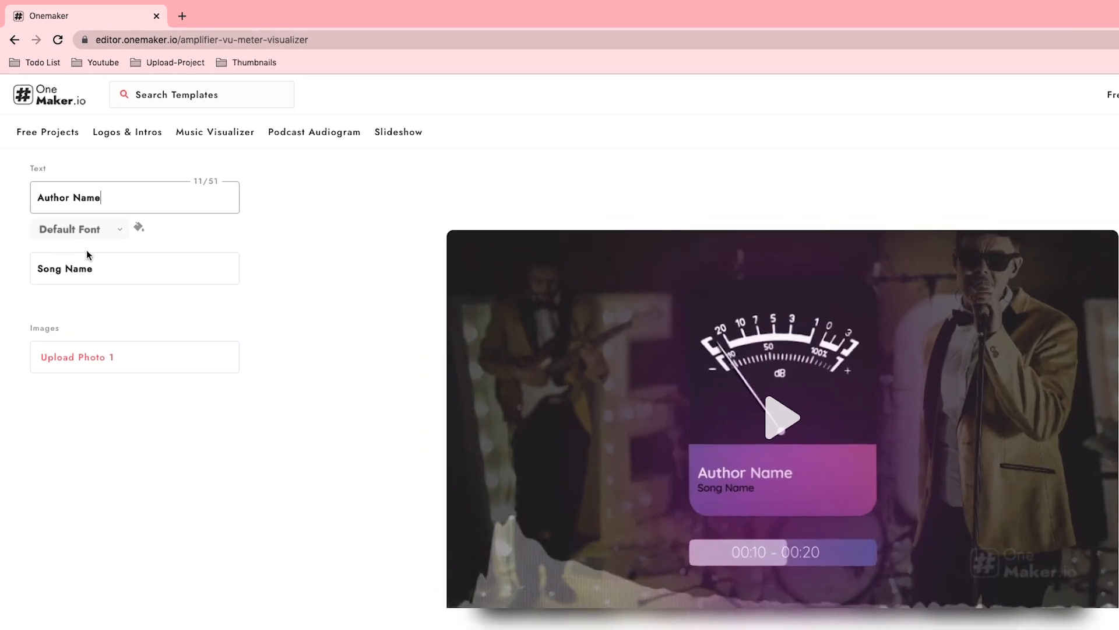
{"action": "left_click", "coordinate": [141, 228]}
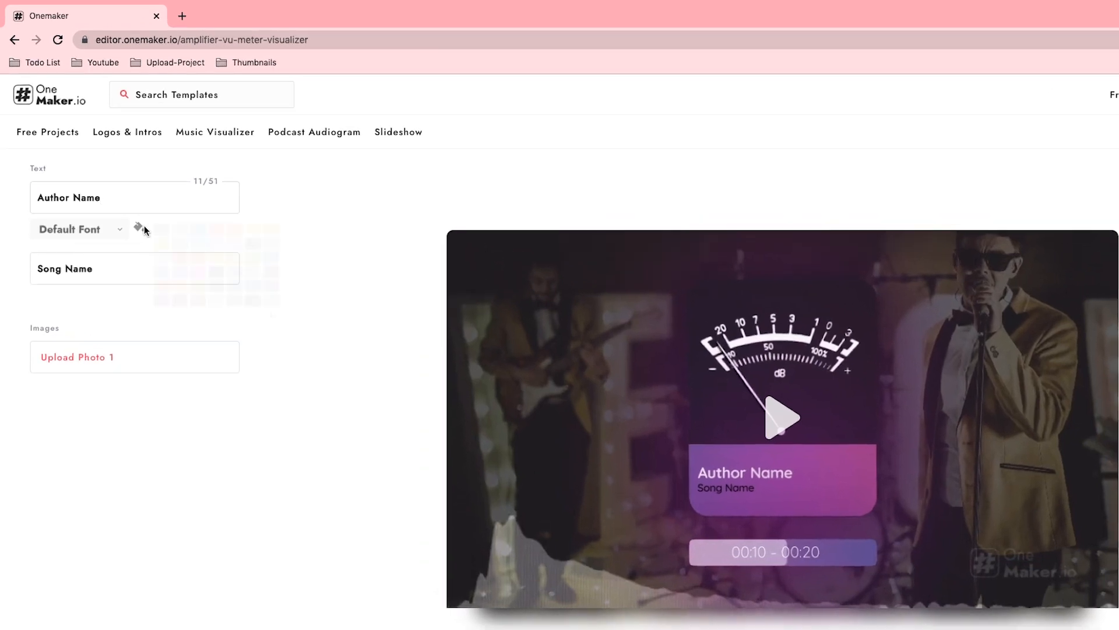
{"action": "left_click", "coordinate": [131, 449]}
{"action": "left_click", "coordinate": [87, 278]}
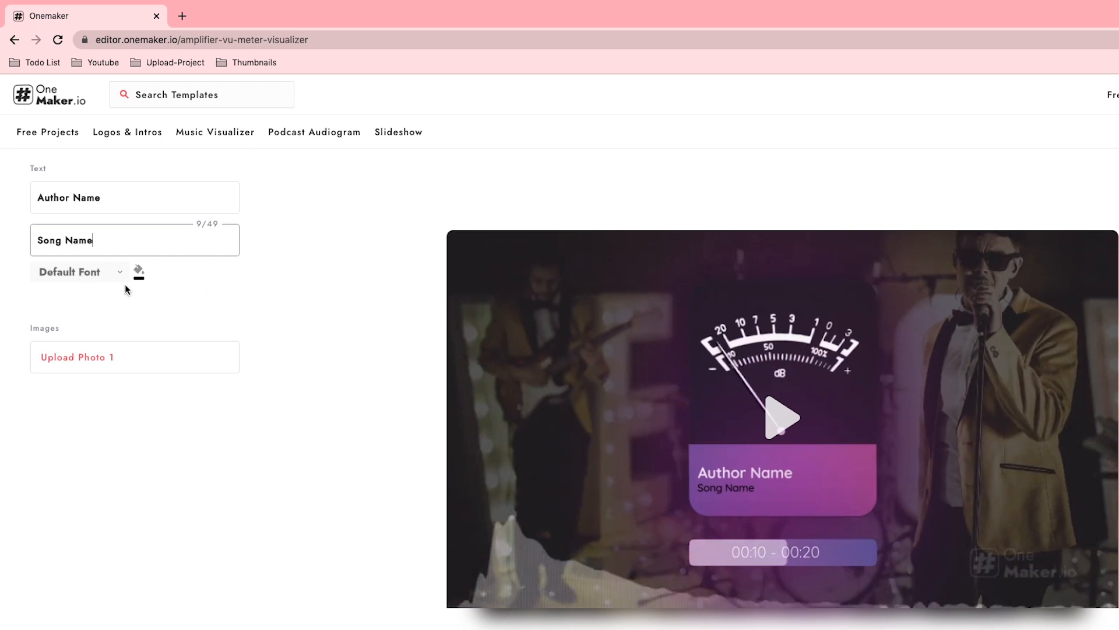
Upload Image.jpeg from the (Footage) folder as Photo 1 and accept its default crop
{"action": "left_click", "coordinate": [99, 367]}
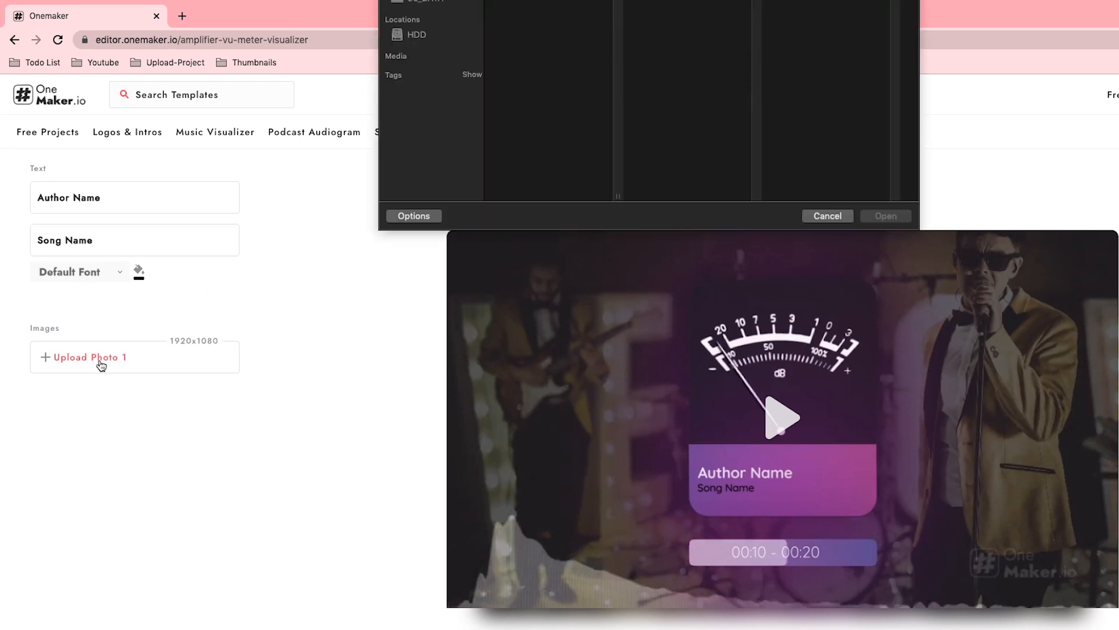
{"action": "left_click", "coordinate": [557, 34]}
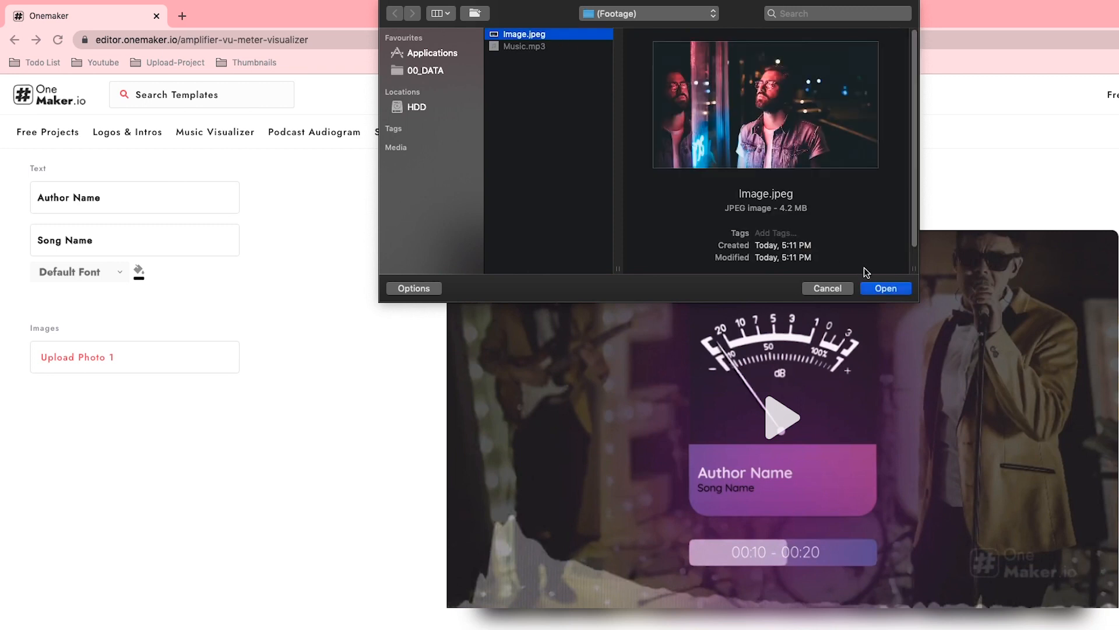
{"action": "left_click", "coordinate": [886, 288]}
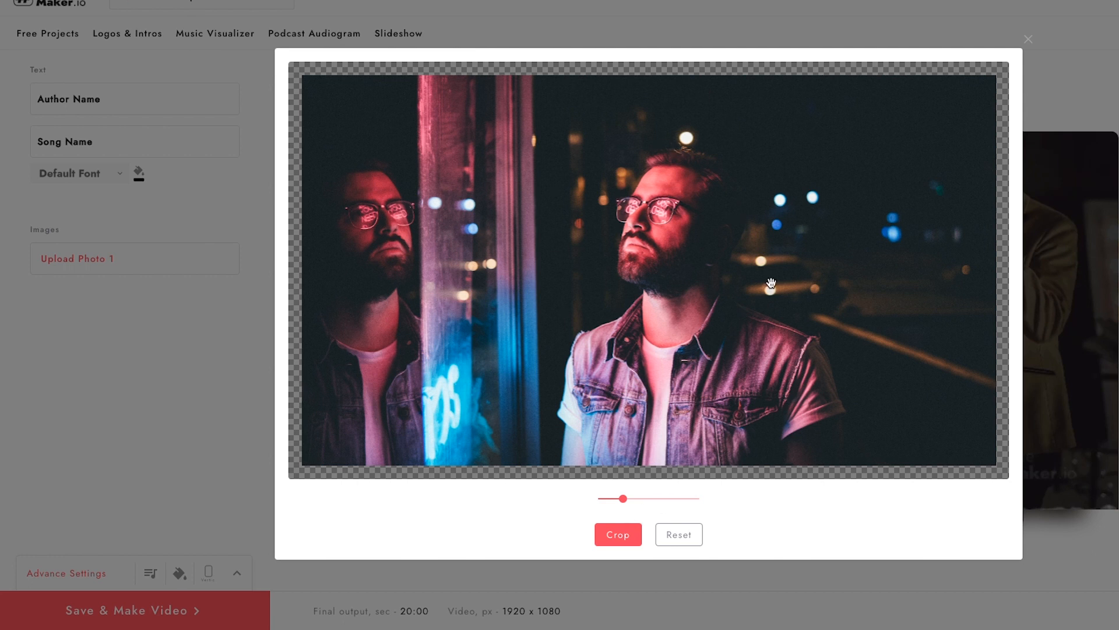
{"action": "left_click", "coordinate": [618, 534]}
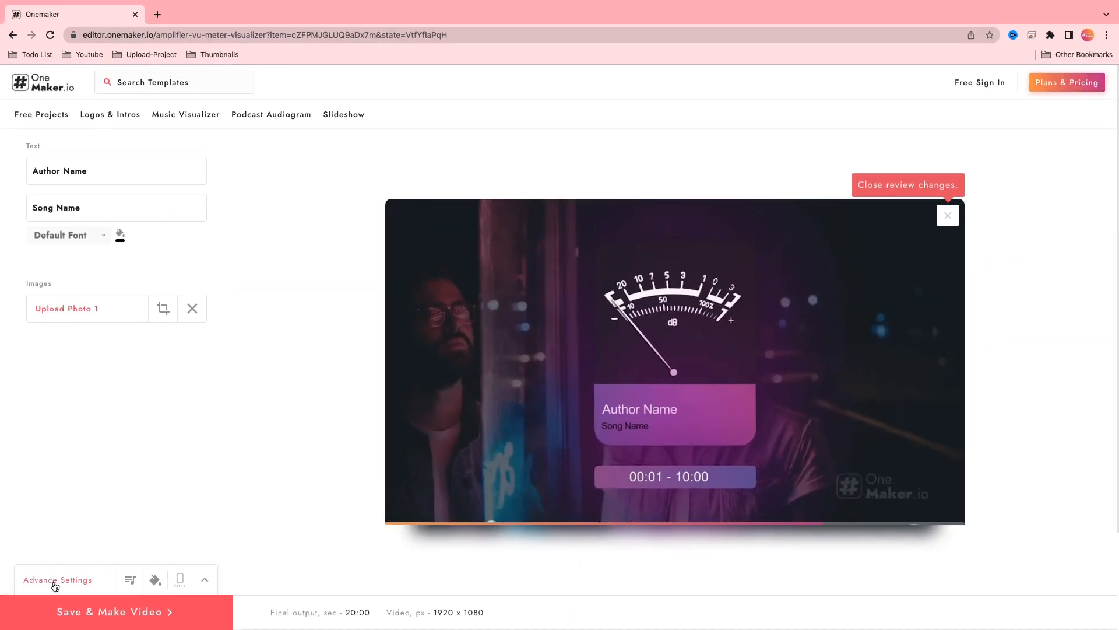
Upload Music.mp3 from the (Footage) folder as the audio track in the template's Advance Settings
{"action": "left_click", "coordinate": [55, 581]}
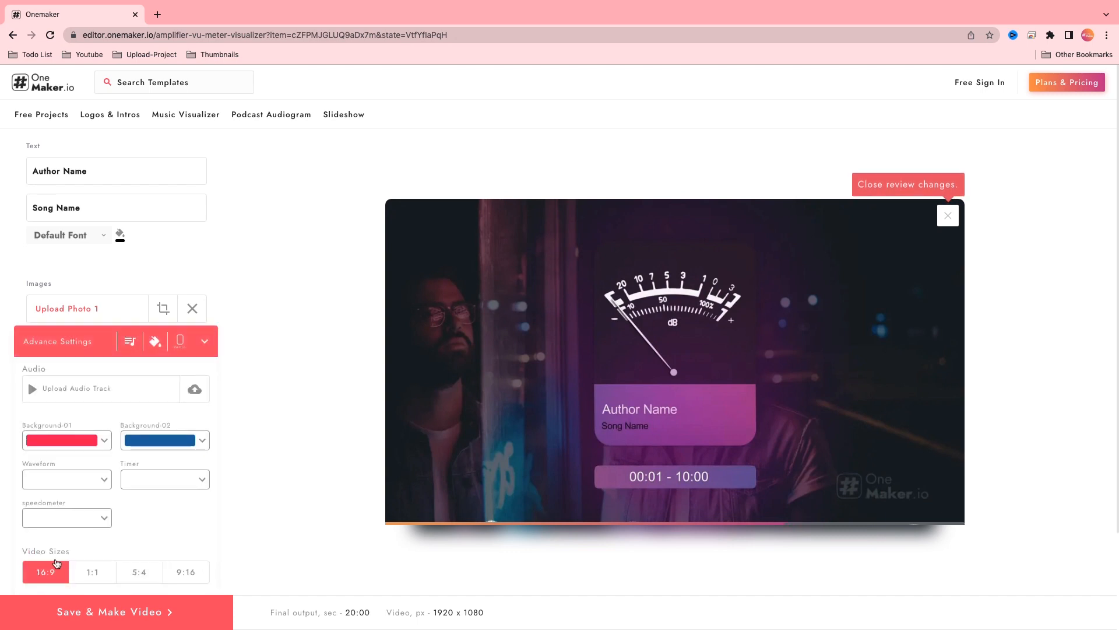
{"action": "left_click", "coordinate": [193, 391]}
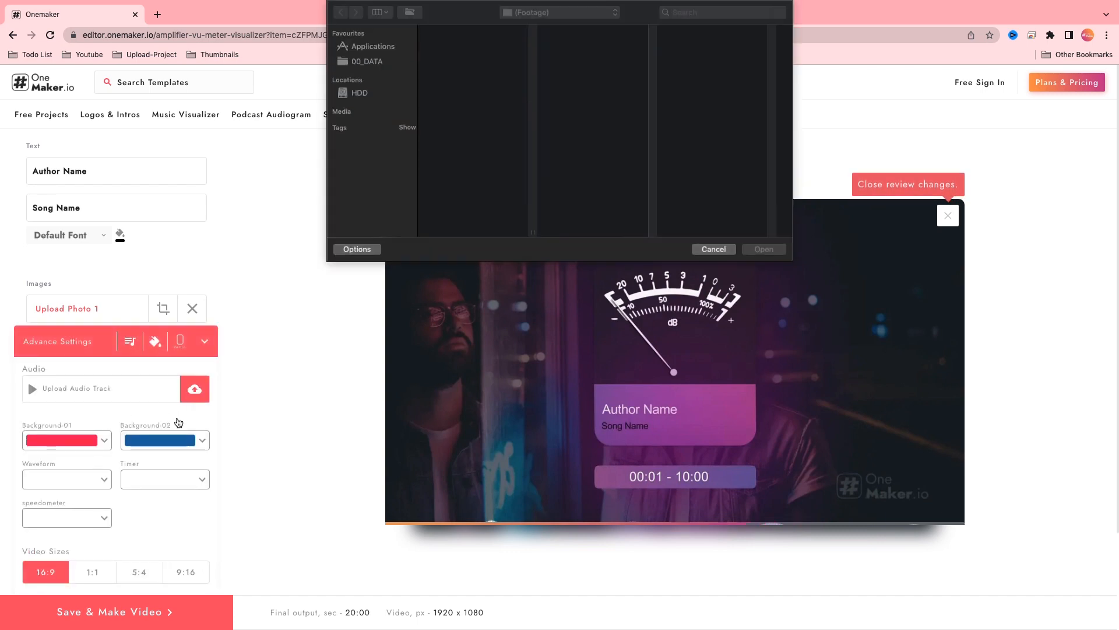
{"action": "left_click", "coordinate": [463, 41]}
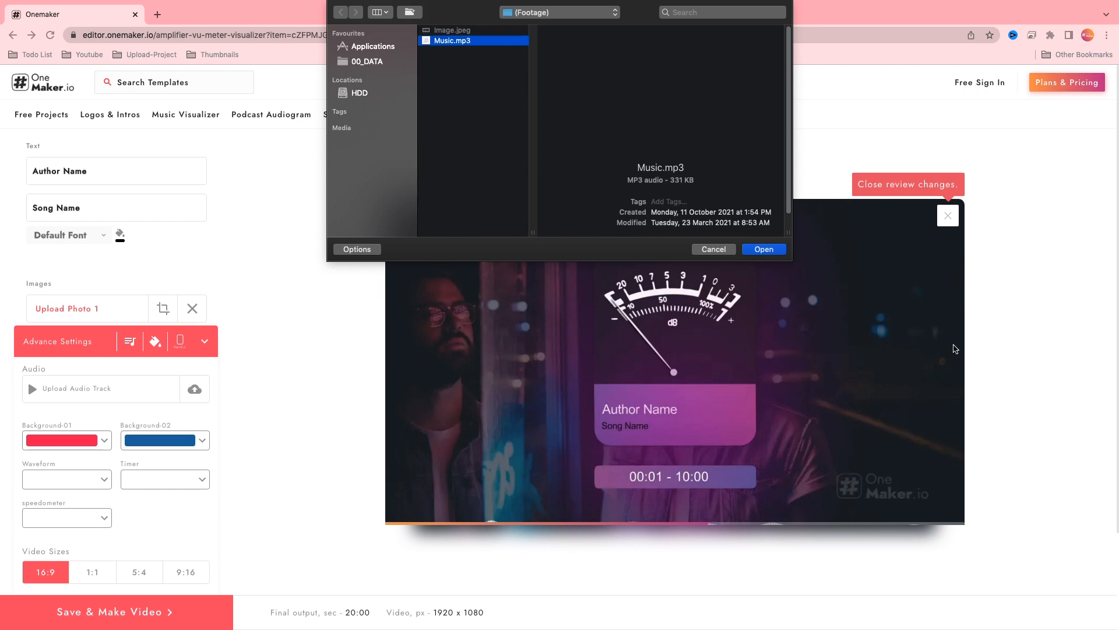
{"action": "left_click", "coordinate": [764, 250]}
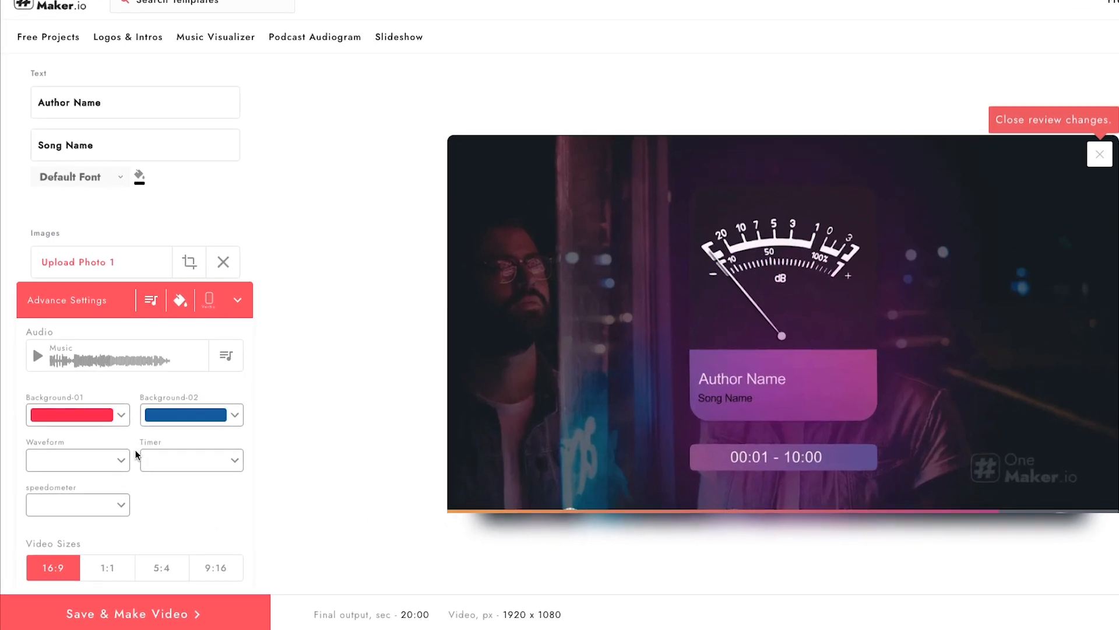
Set the Background-01 colour to dark blue and the Background-02 colour to bright magenta from the preset swatches
{"action": "left_click", "coordinate": [120, 417]}
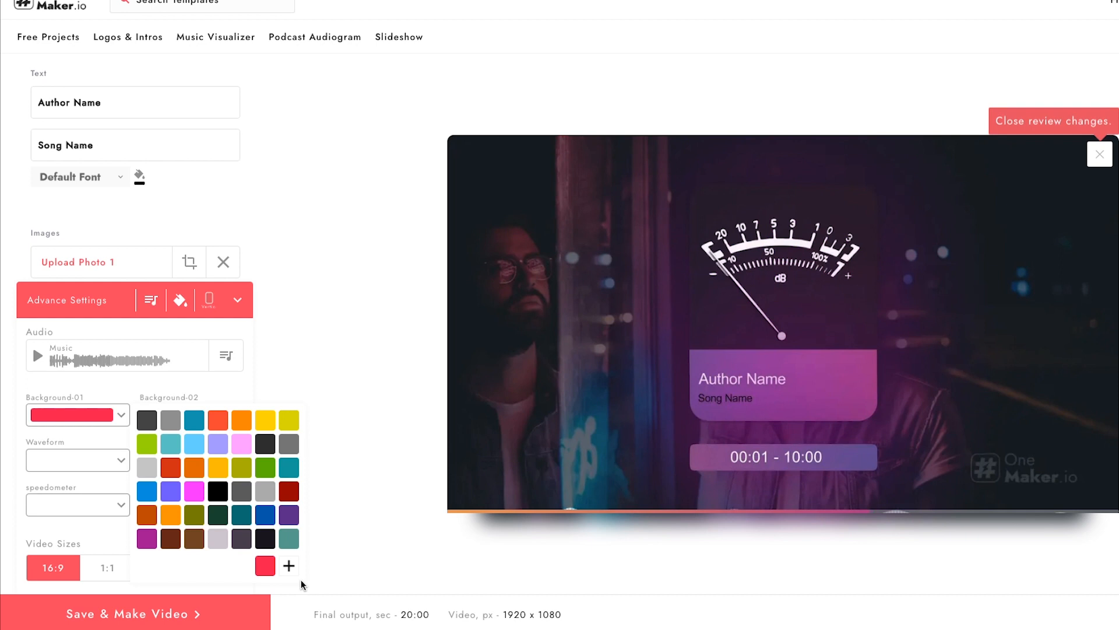
{"action": "left_click", "coordinate": [289, 566]}
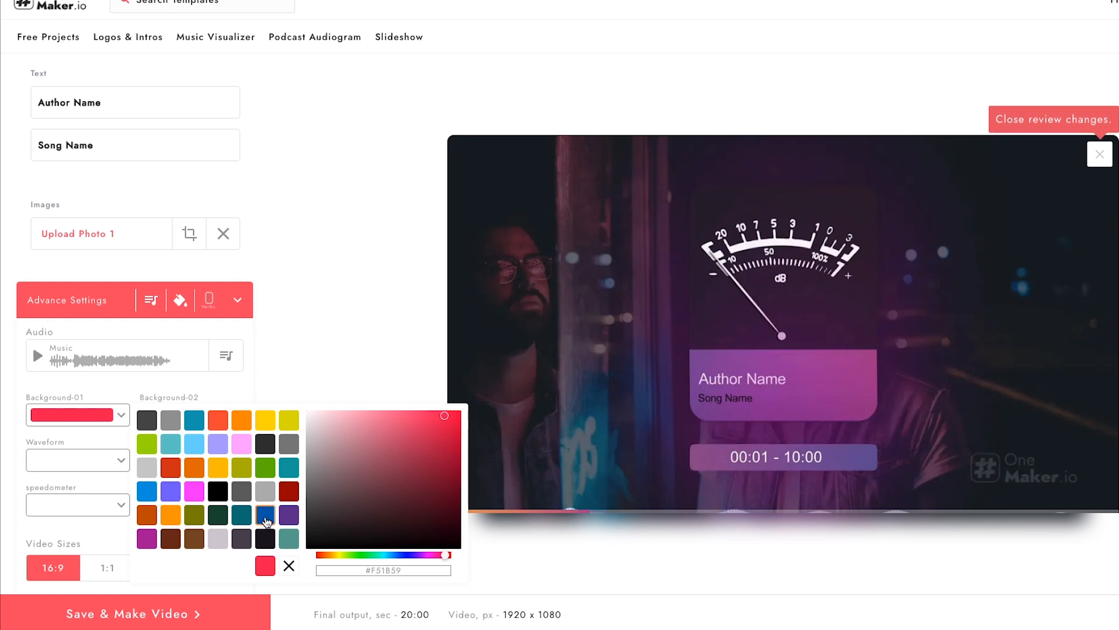
{"action": "left_click", "coordinate": [266, 516]}
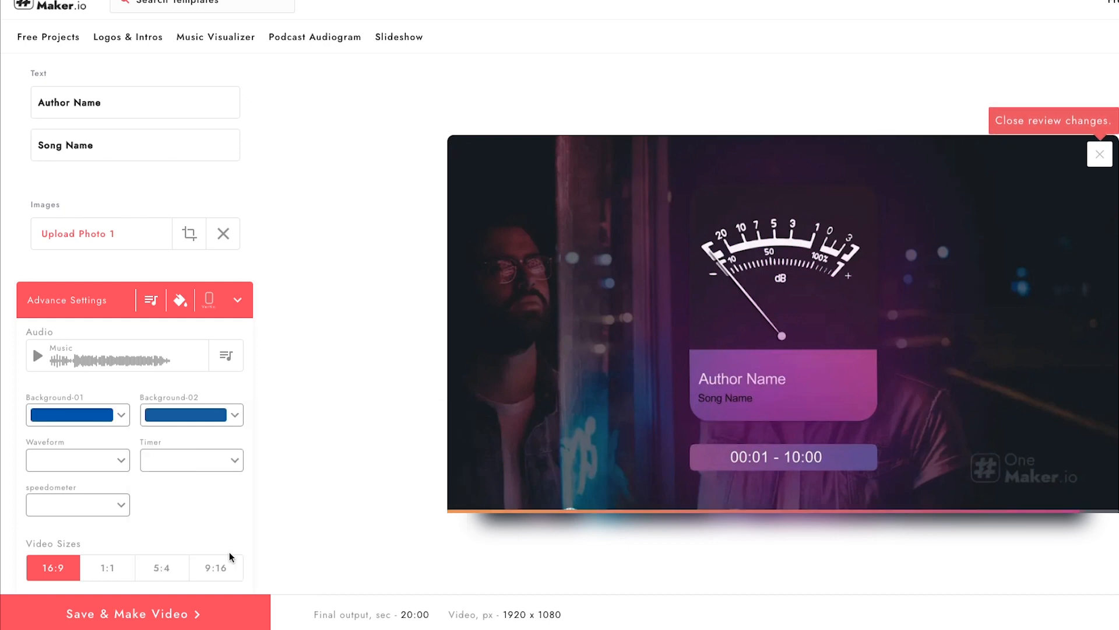
{"action": "left_click", "coordinate": [236, 416]}
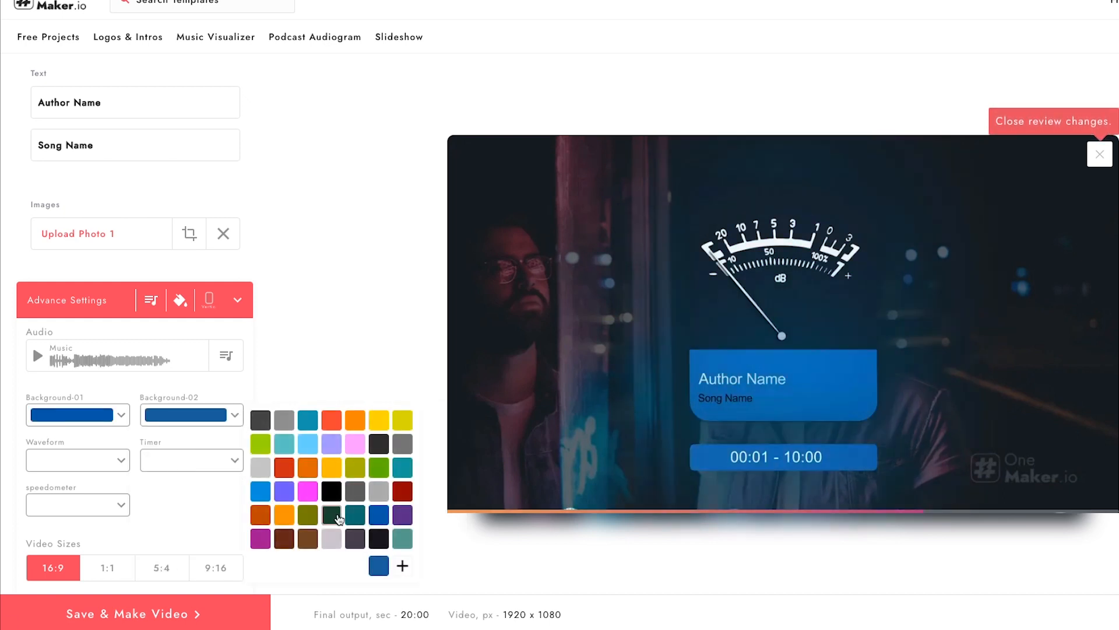
{"action": "left_click", "coordinate": [311, 492]}
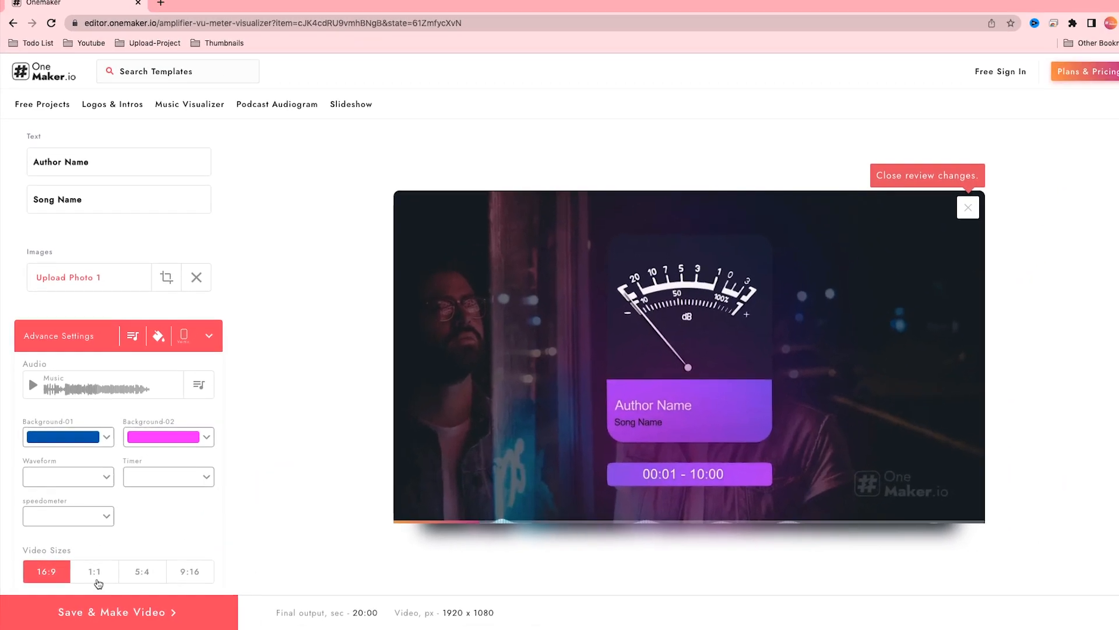
Preview the visualizer in the 1:1, 5:4 and 9:16 video sizes, and return to 16:9
{"action": "left_click", "coordinate": [93, 572]}
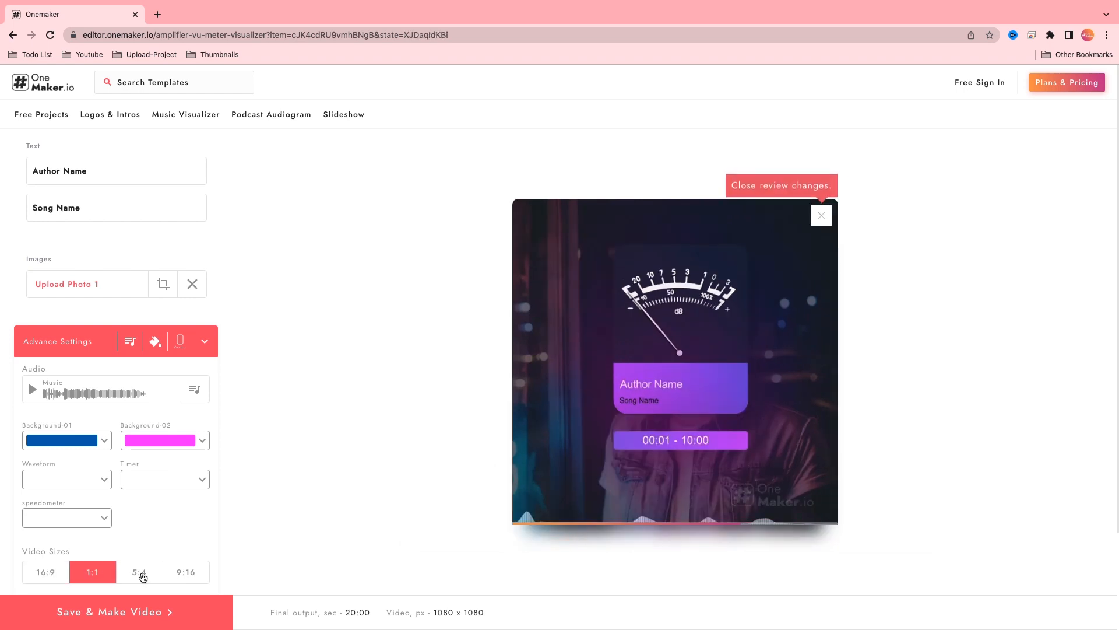
{"action": "left_click", "coordinate": [140, 572]}
{"action": "left_click", "coordinate": [186, 572]}
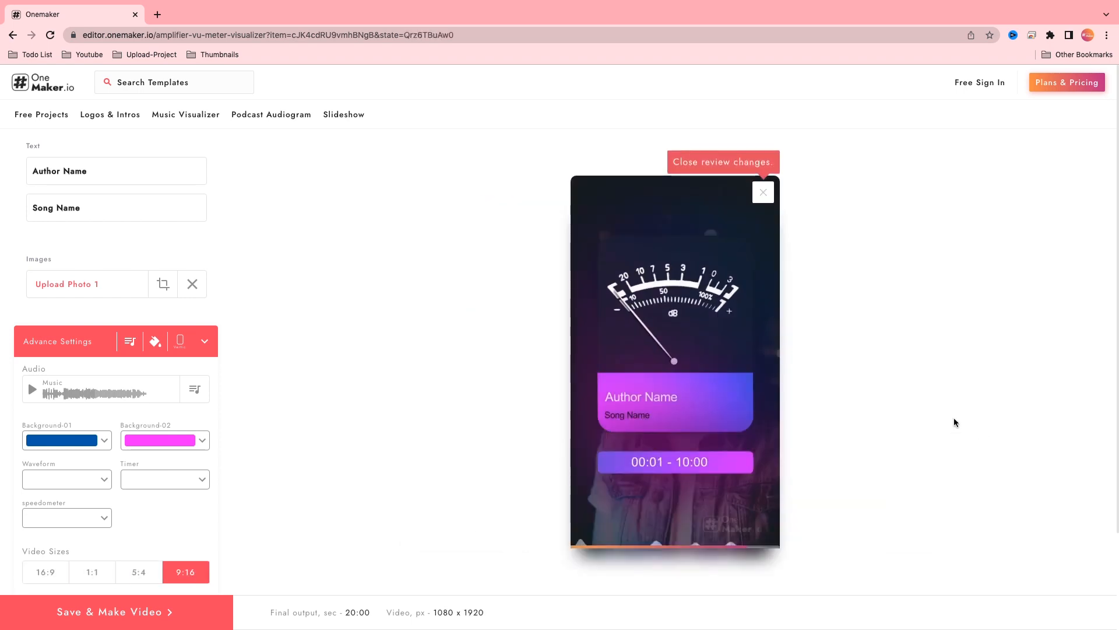
{"action": "left_click", "coordinate": [45, 572]}
Render and download the finished video into the 00_DATA folder under its suggested name, and play the downloaded file
{"action": "left_click", "coordinate": [132, 612]}
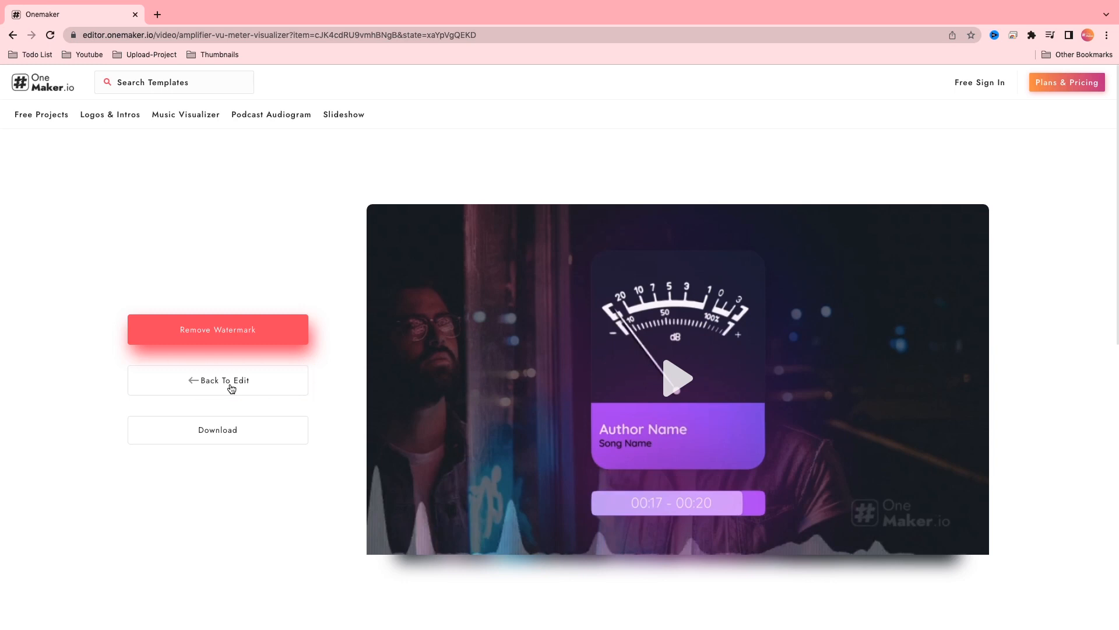
{"action": "left_click", "coordinate": [237, 434]}
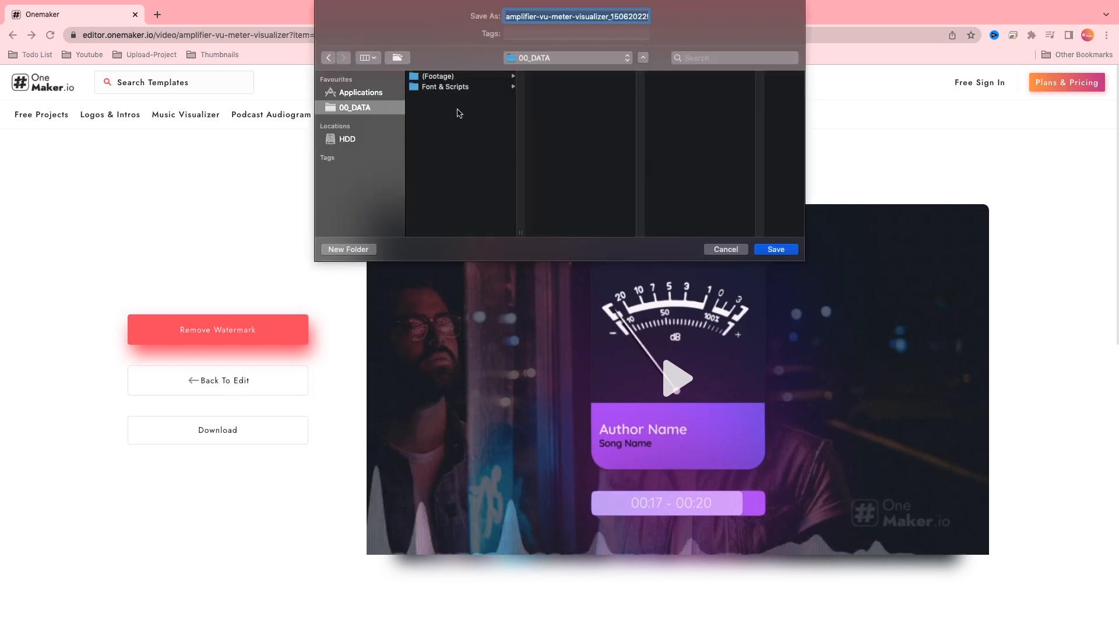
{"action": "left_click", "coordinate": [766, 249]}
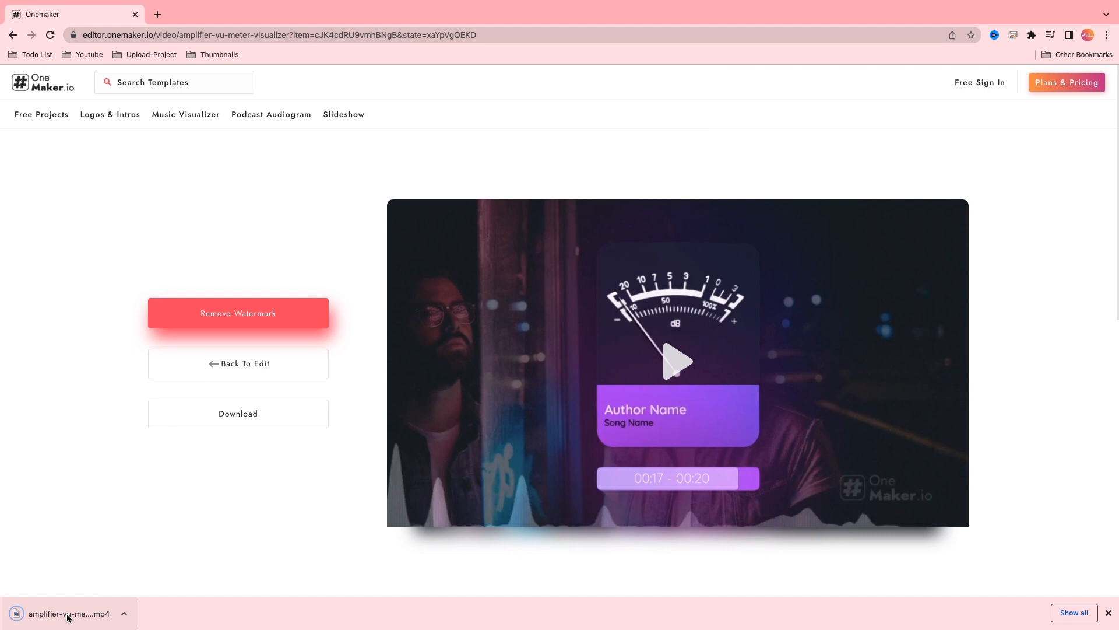
{"action": "left_click", "coordinate": [68, 615]}
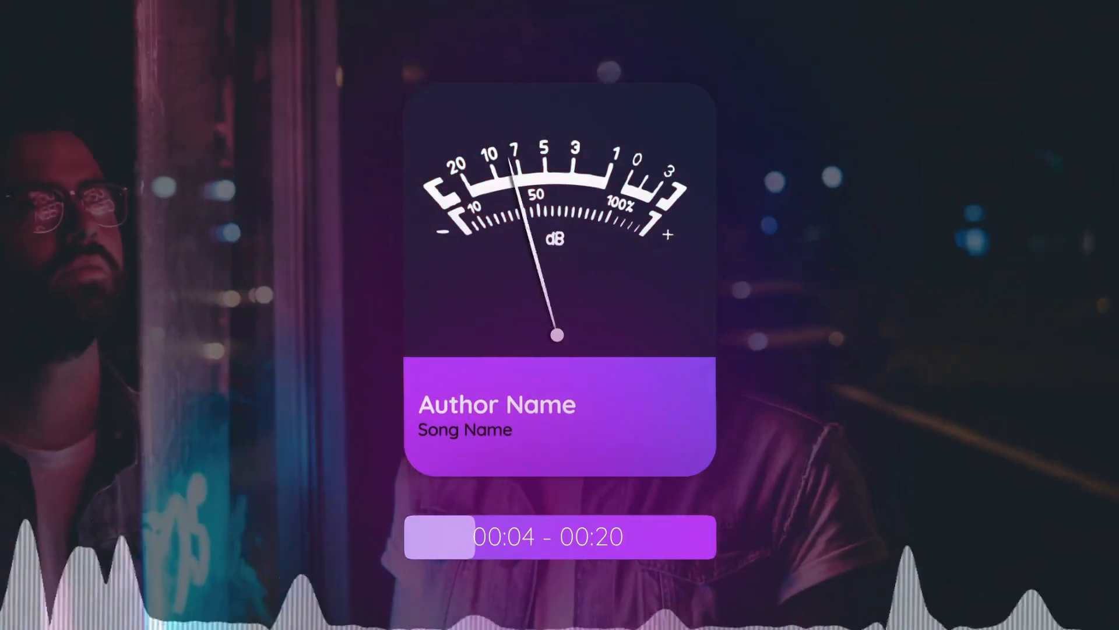